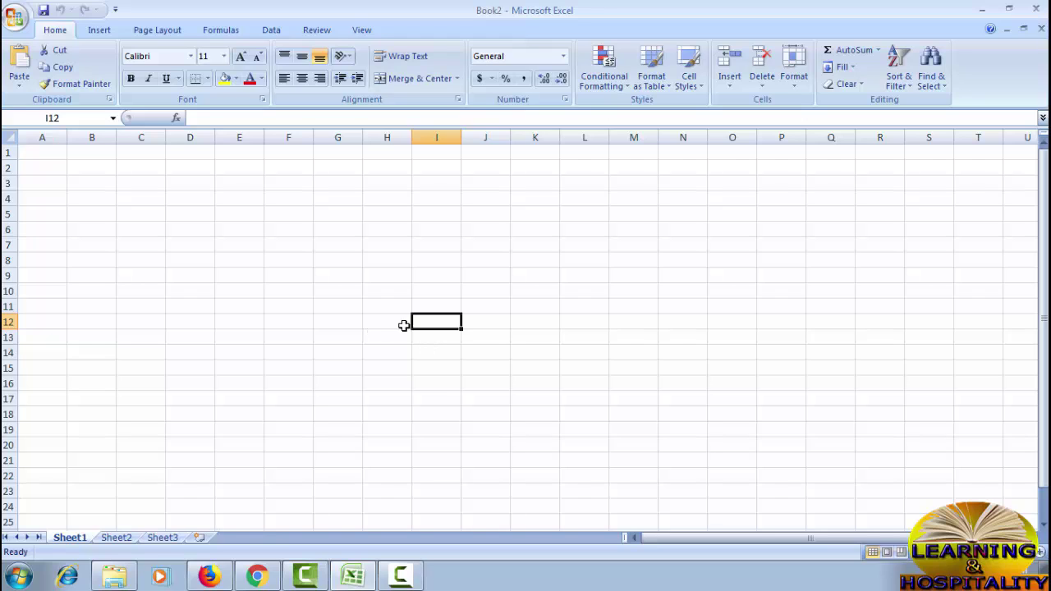
Copy the formatting of Keyboard in E7 with Format Painter and move up to cell E5
click(338, 251)
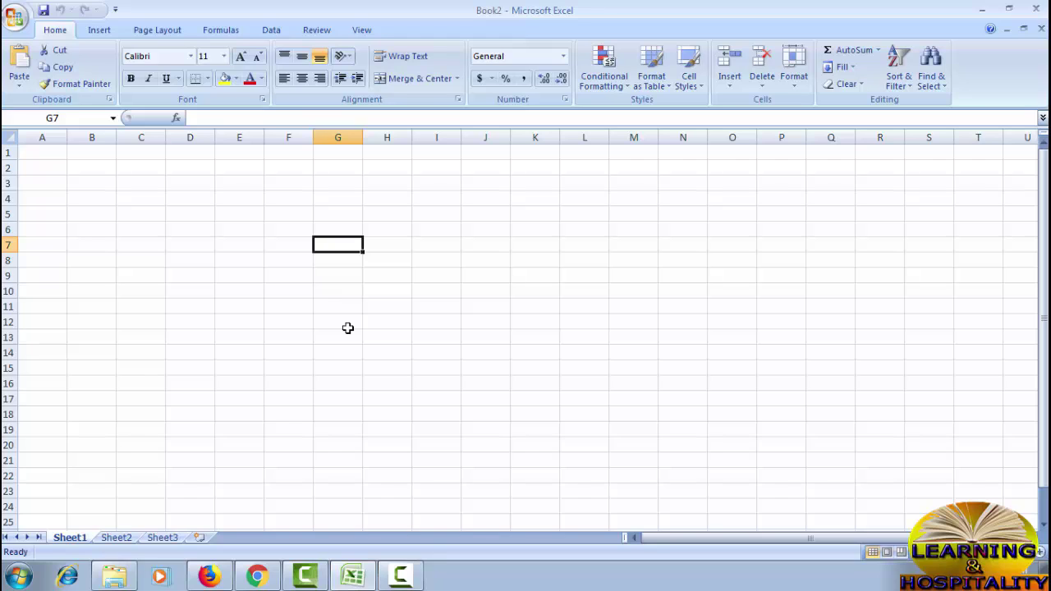
click(237, 242)
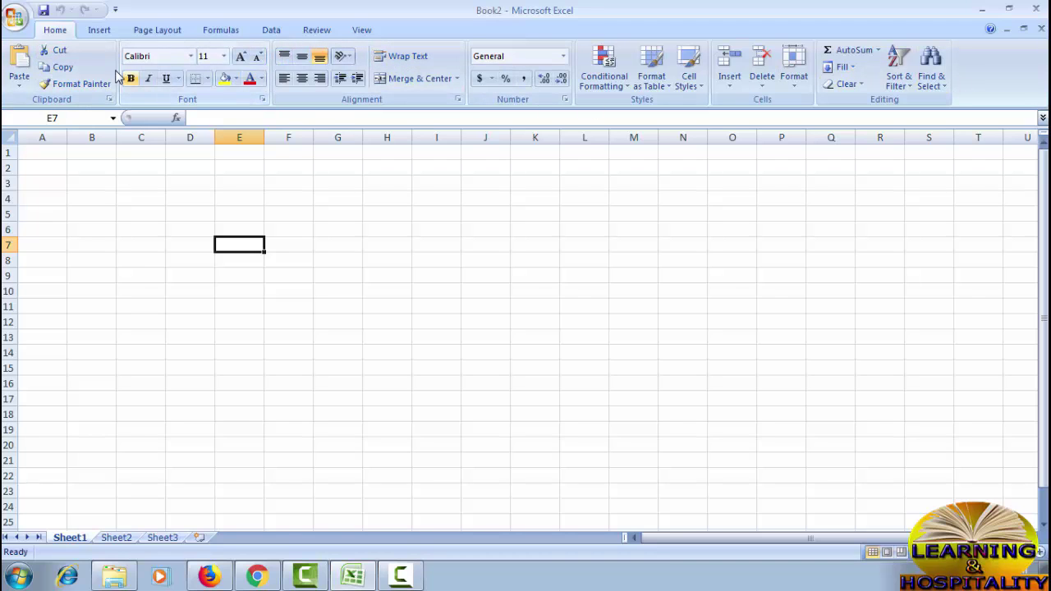
click(90, 84)
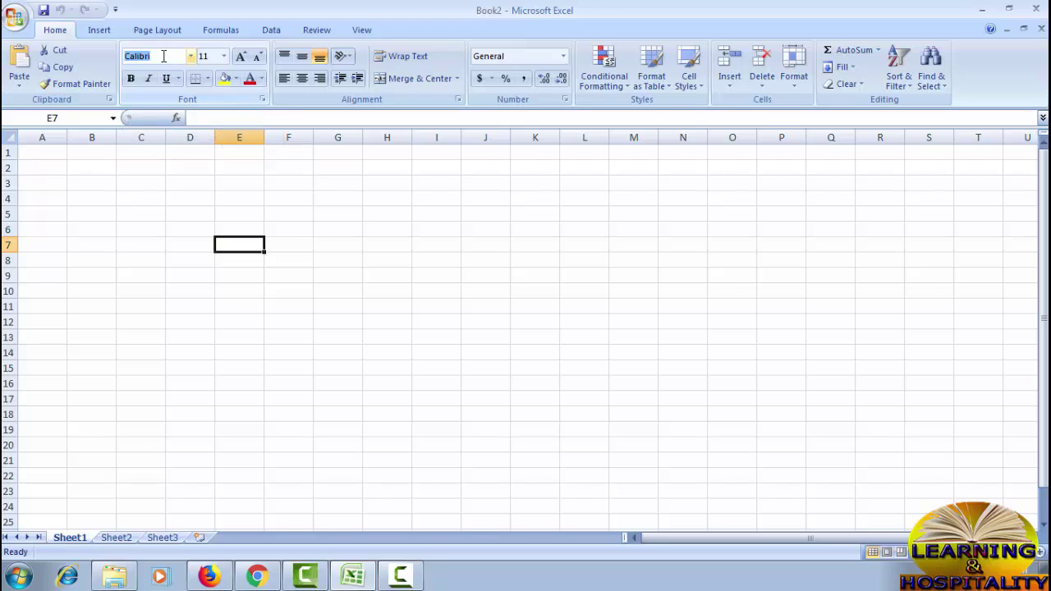
key(Up)
key(Up)
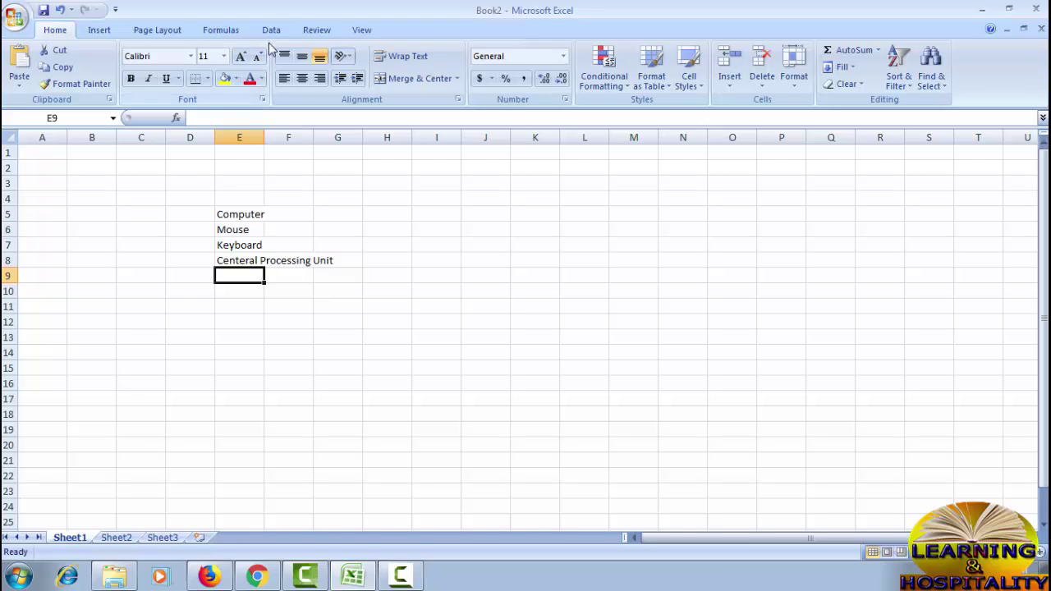
Zoom the worksheet to 200% magnification
click(364, 31)
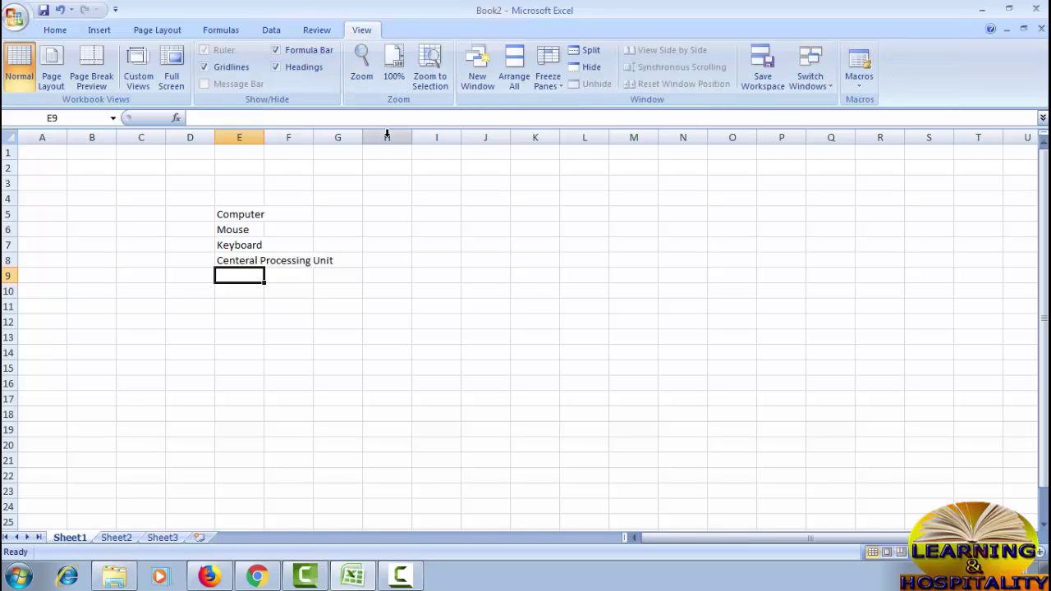
click(362, 64)
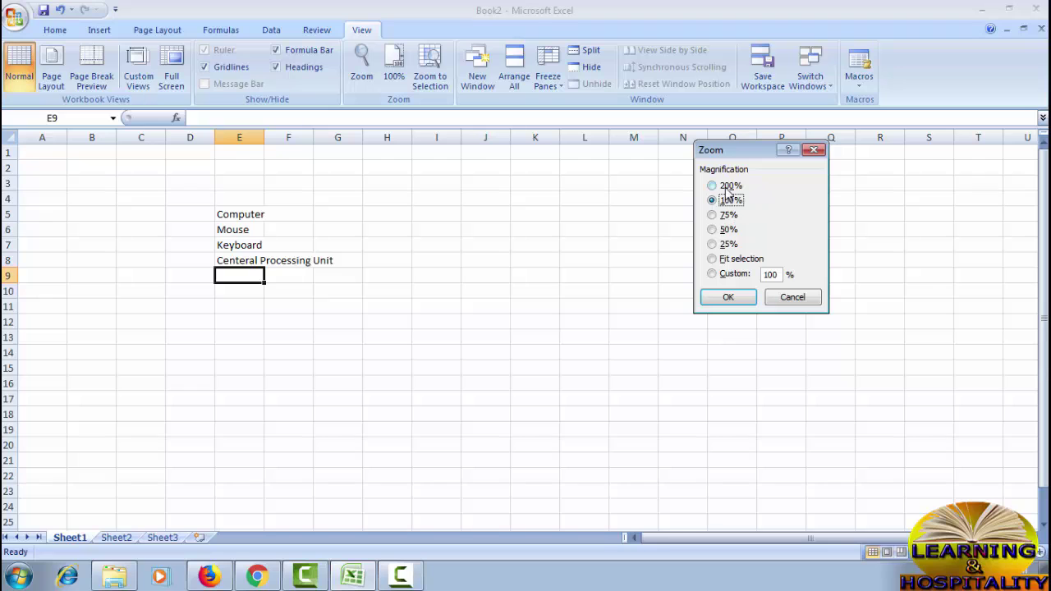
click(729, 186)
click(728, 297)
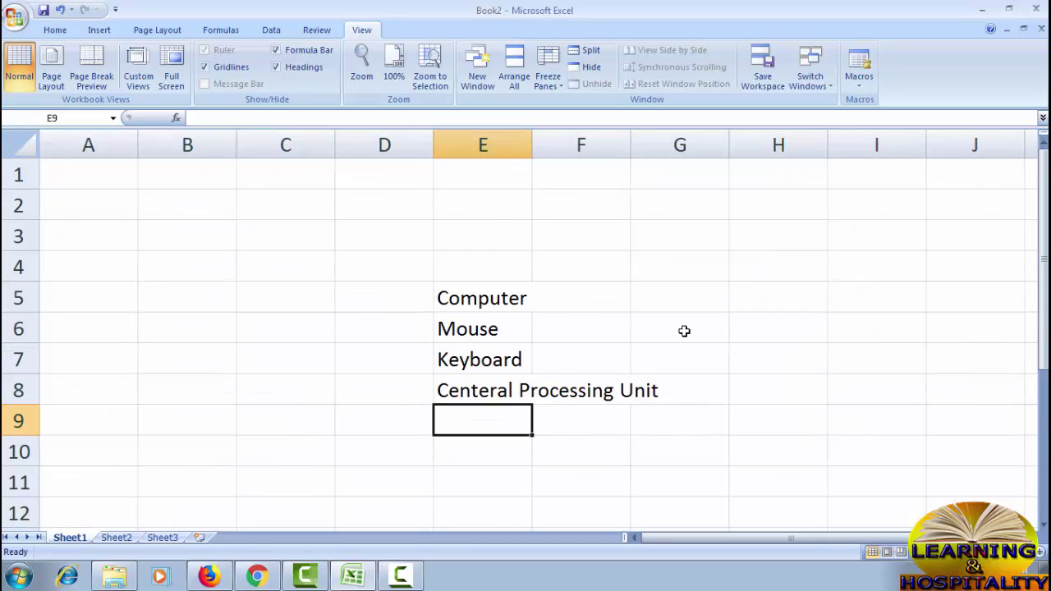
Select Computer in cell E5 and return to the Home formatting commands
scroll(684, 331, down, 1)
click(604, 238)
click(469, 205)
click(471, 305)
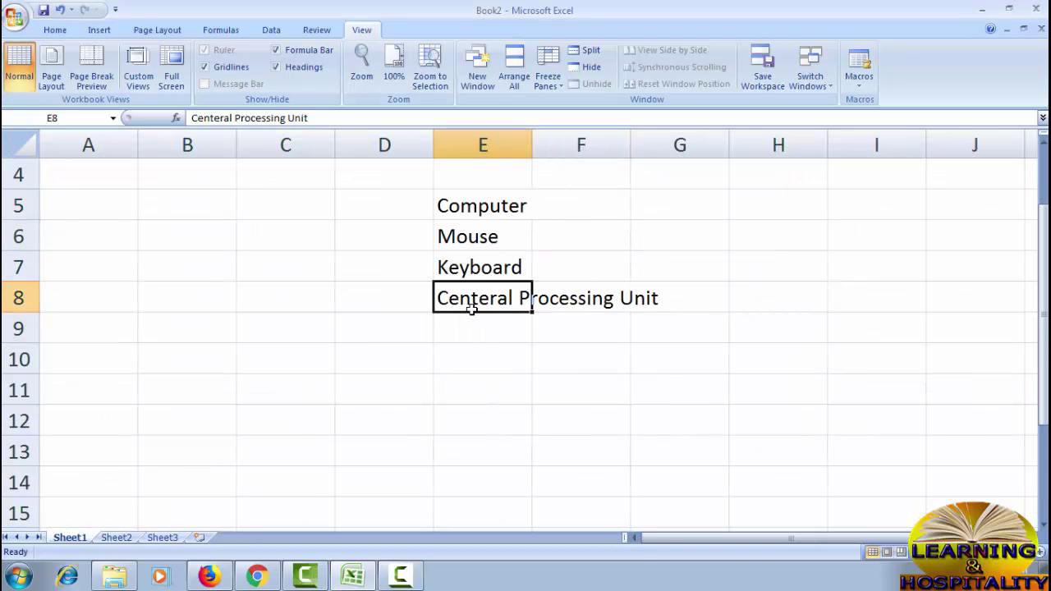
click(479, 232)
click(481, 207)
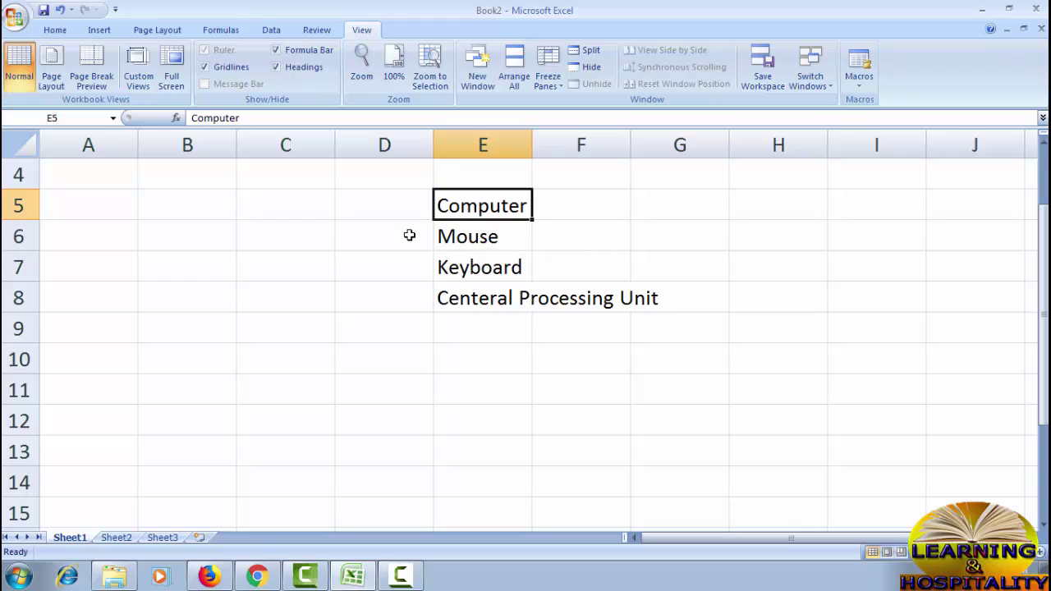
click(55, 30)
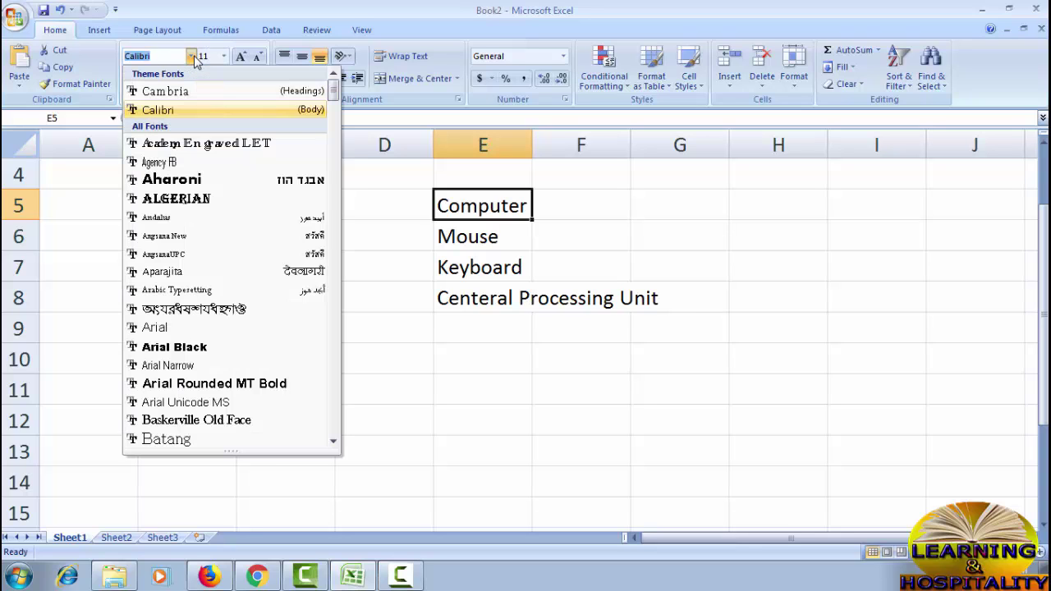
Set Computer in E5 to the Algerian font and size Mouse in E6 to 16 point
click(190, 57)
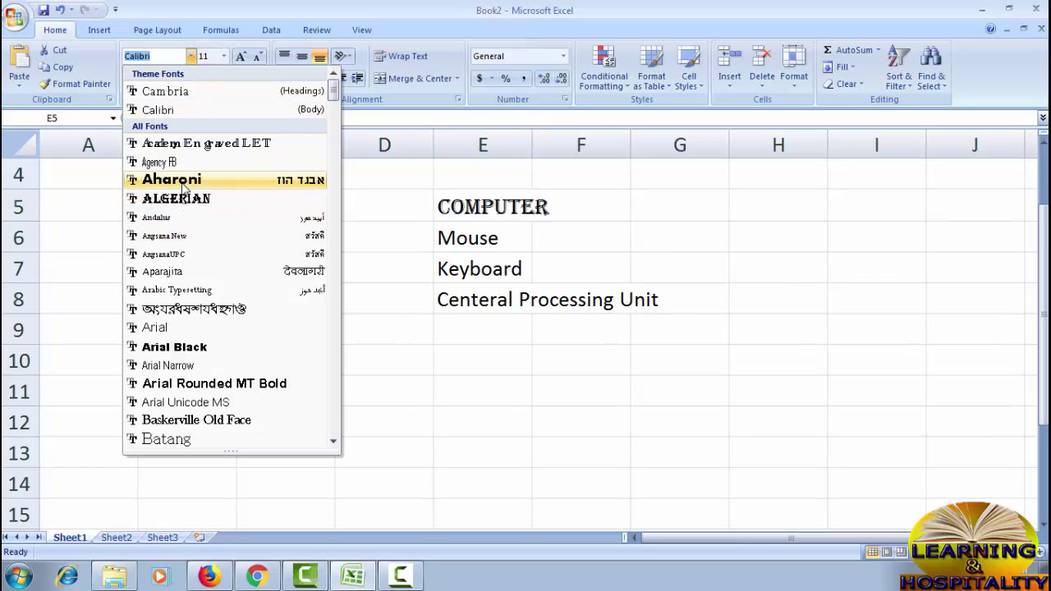
click(179, 200)
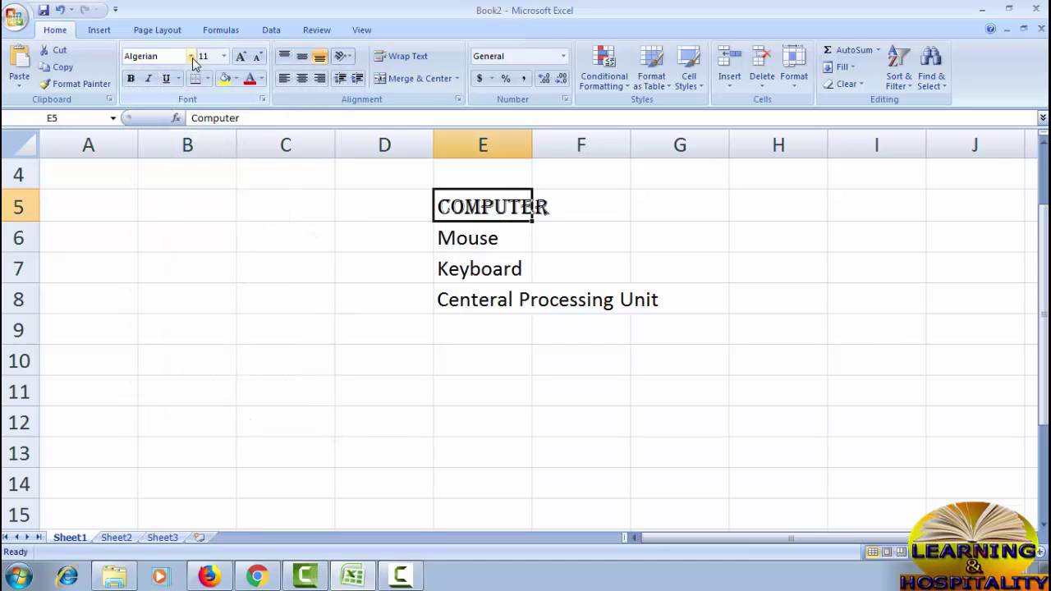
click(444, 239)
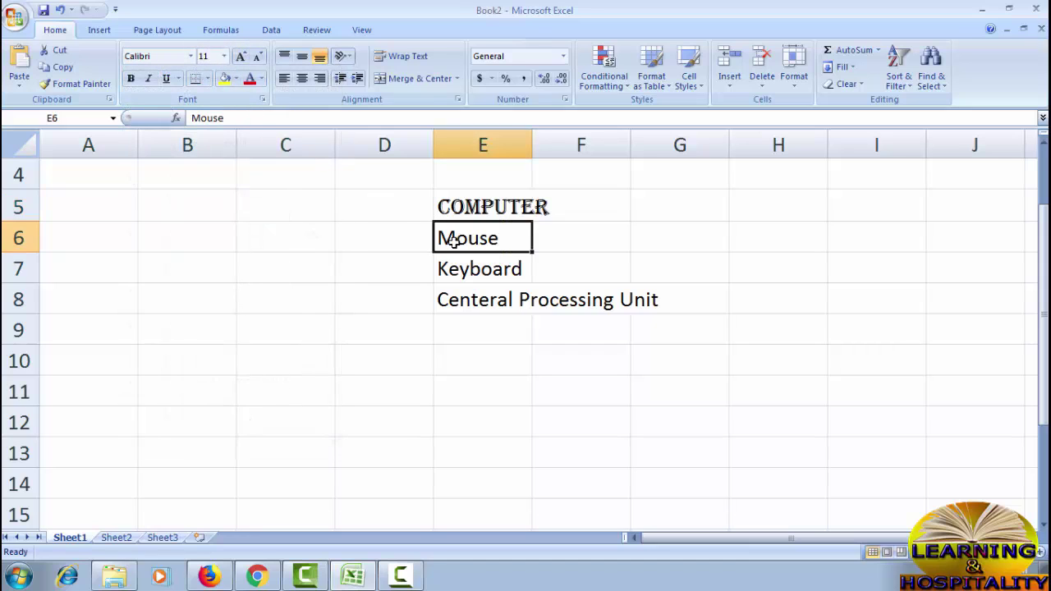
click(223, 57)
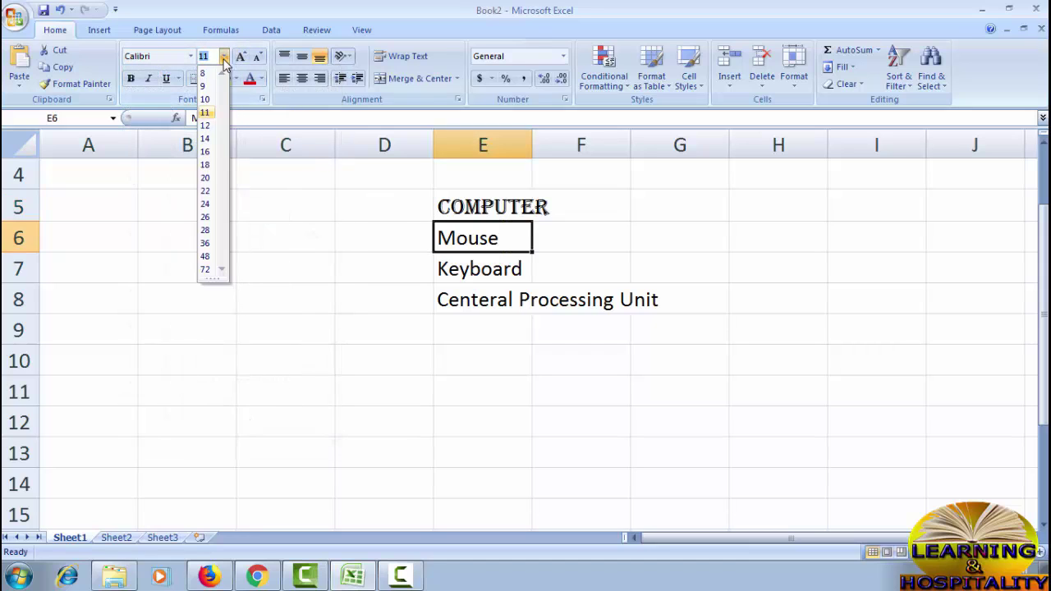
click(205, 165)
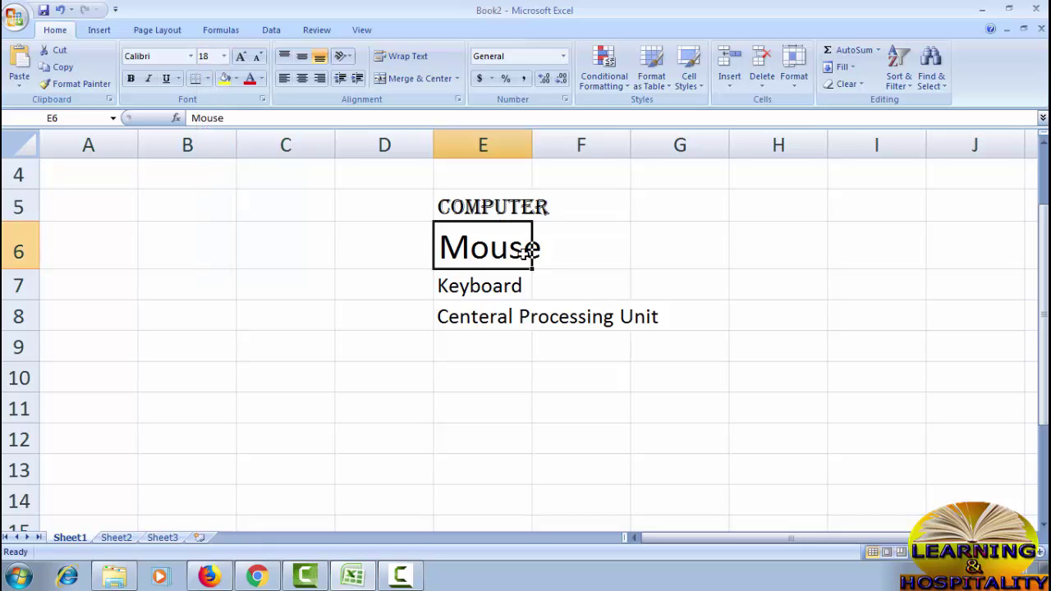
click(242, 59)
click(242, 59)
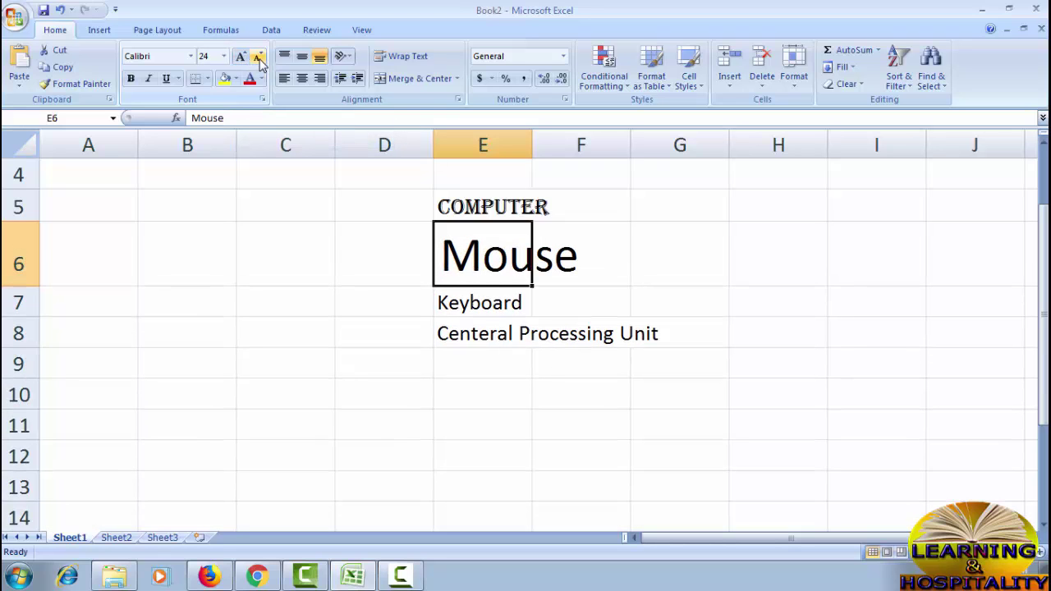
click(257, 59)
click(258, 59)
click(258, 59)
click(257, 59)
click(258, 60)
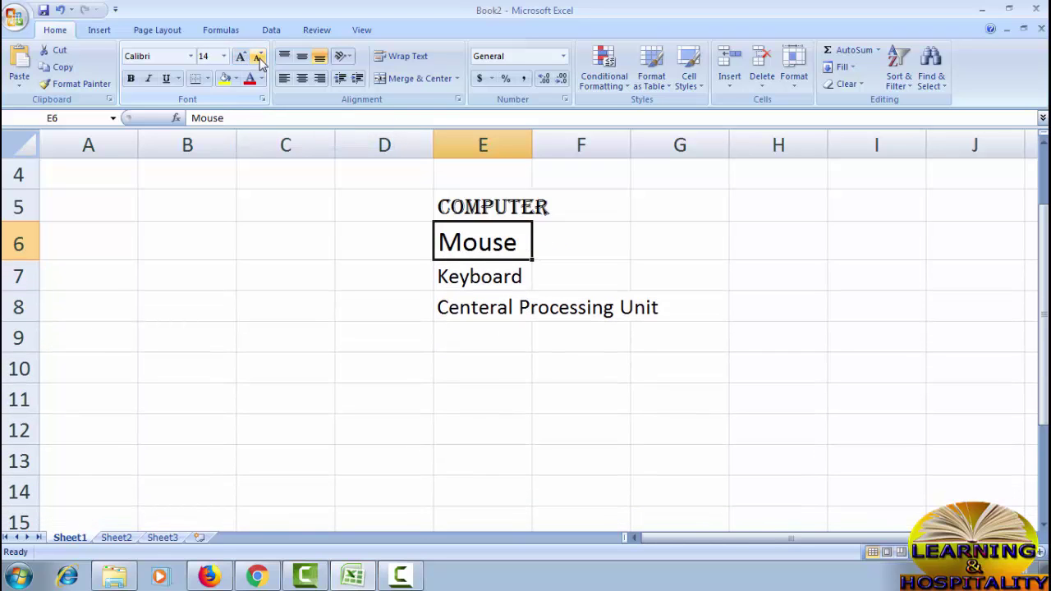
click(242, 57)
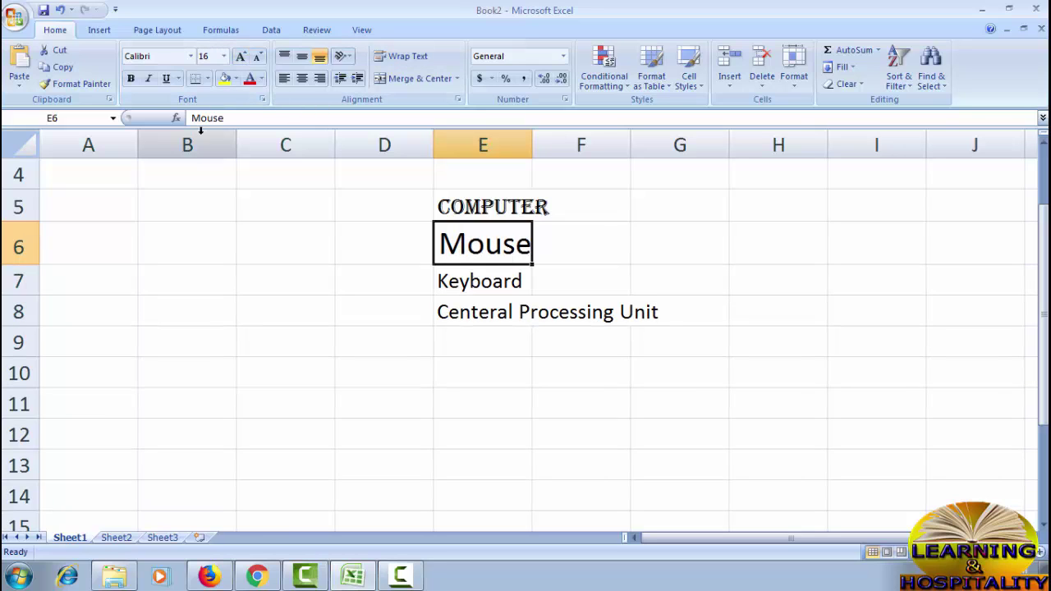
Make Mouse bold, italic and double-underlined
click(131, 78)
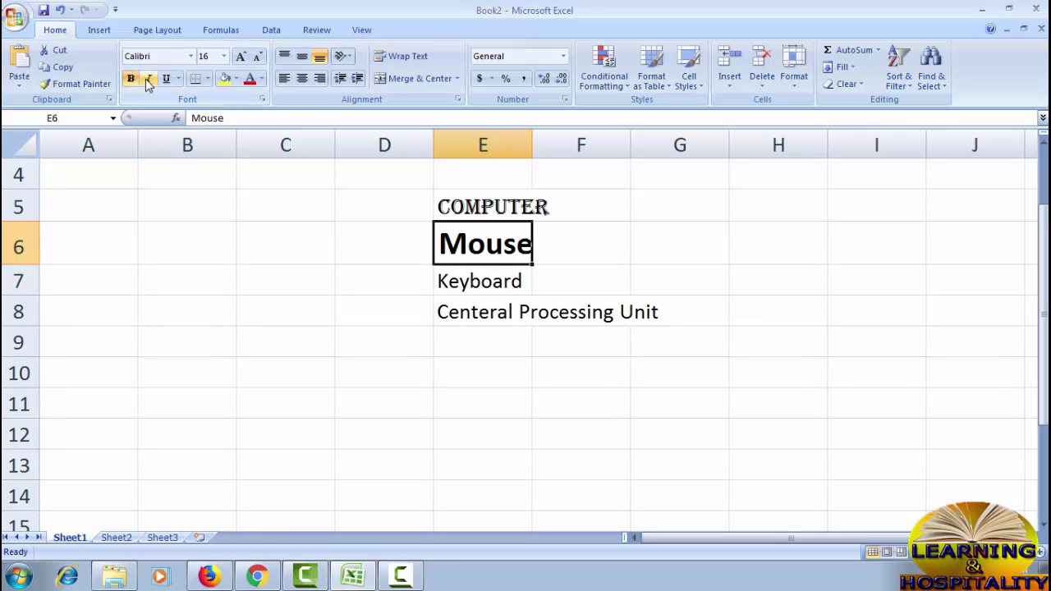
click(149, 80)
click(169, 81)
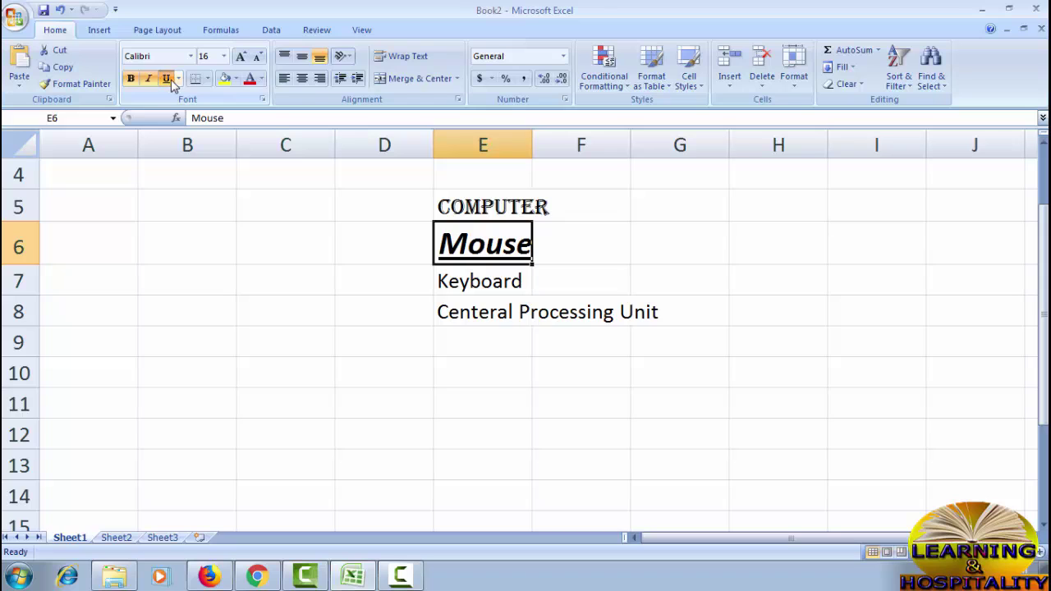
click(179, 79)
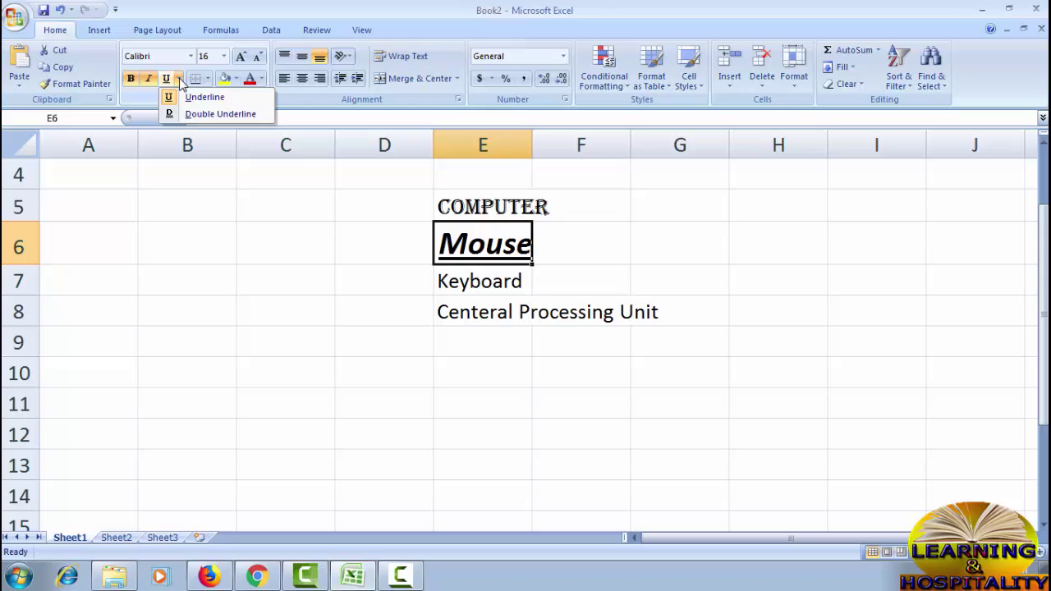
click(207, 115)
Browse the border styles without applying one, then select the range B5:G11
click(497, 312)
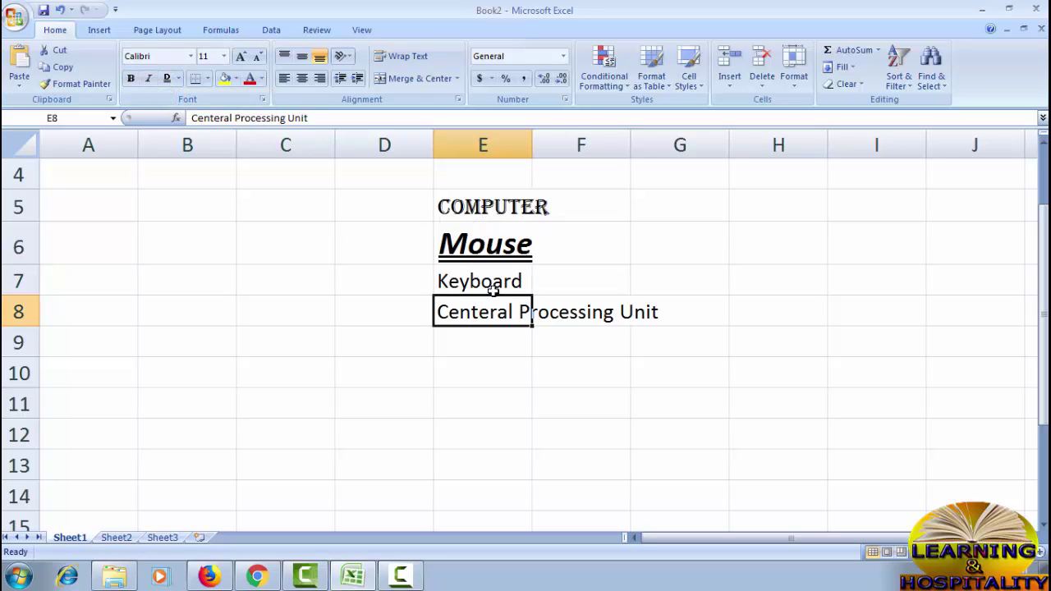
click(474, 277)
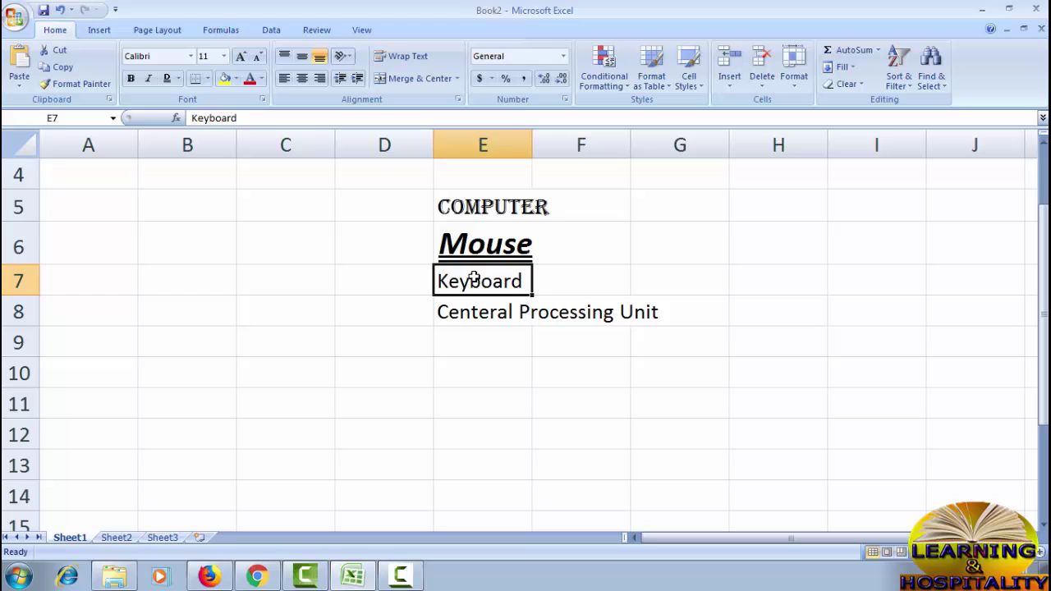
click(208, 78)
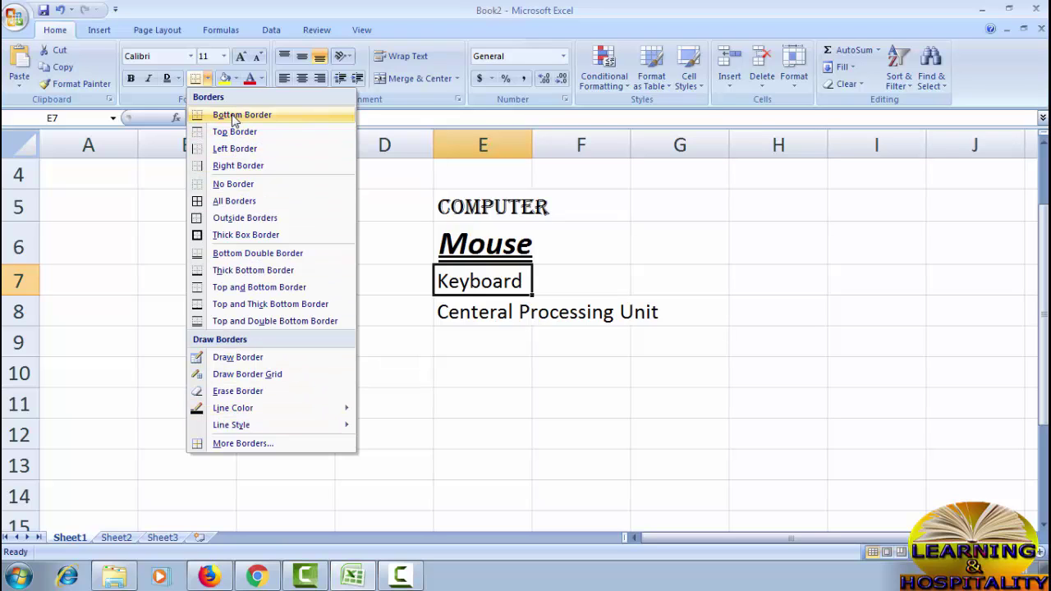
click(602, 283)
click(336, 192)
click(207, 194)
drag(207, 194, 714, 402)
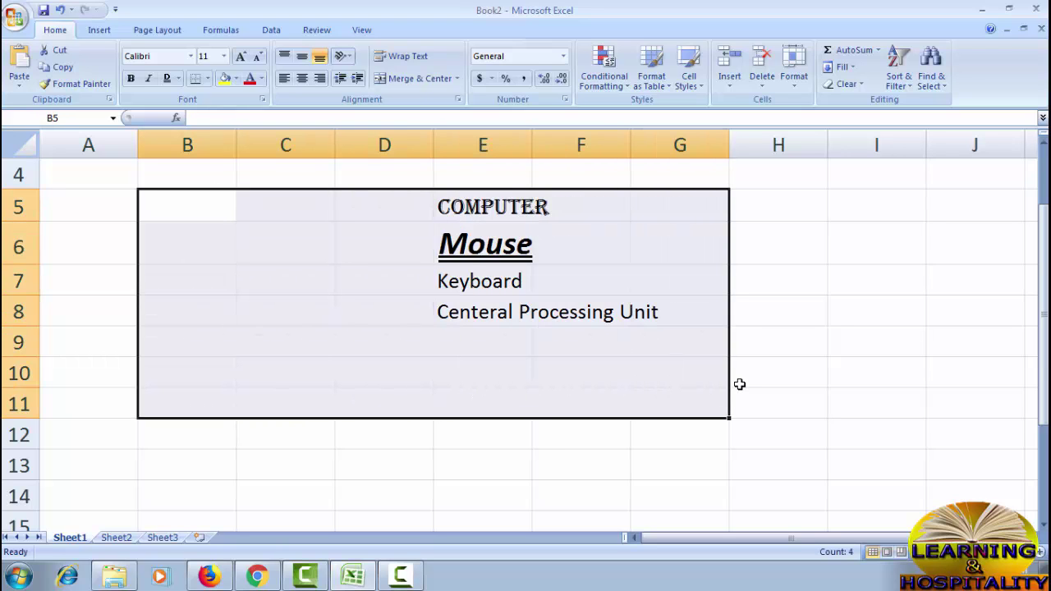
Apply All Borders and a Thick Box Border to the range B11:H18
scroll(640, 348, down, 2)
click(274, 231)
click(202, 212)
drag(168, 210, 737, 417)
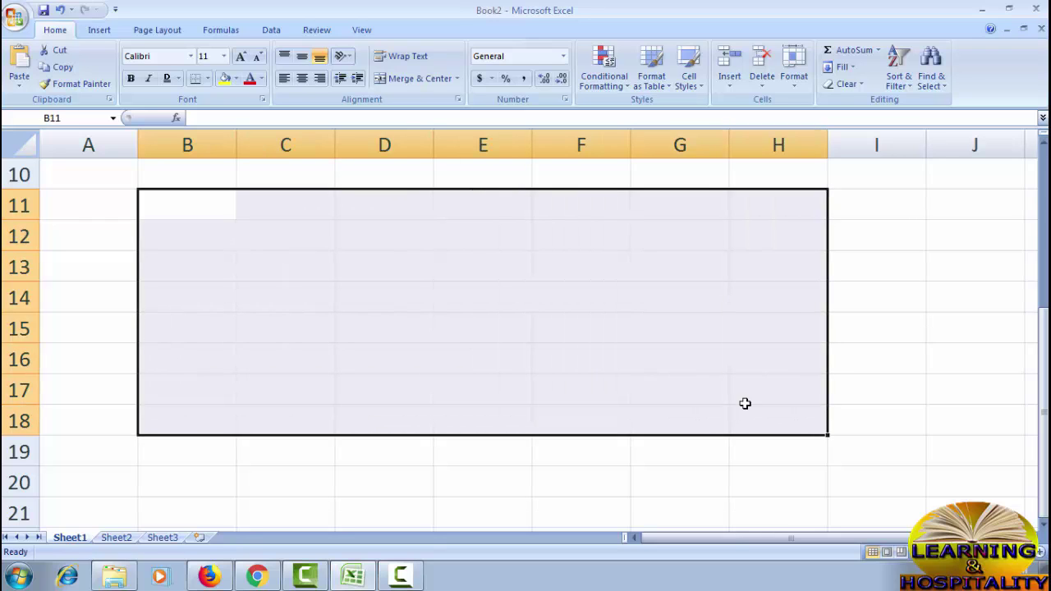
click(207, 78)
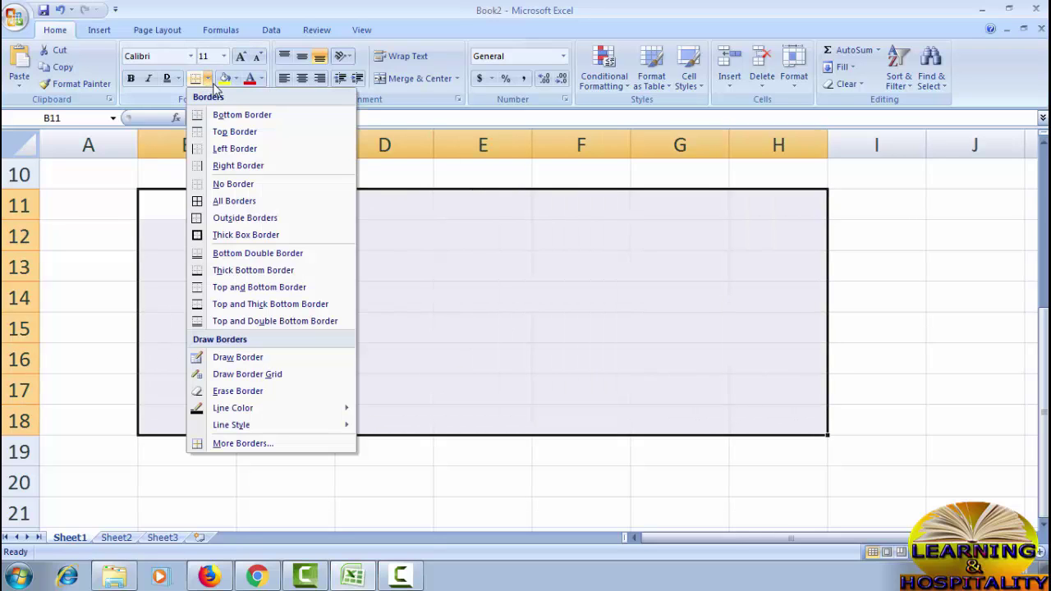
click(201, 201)
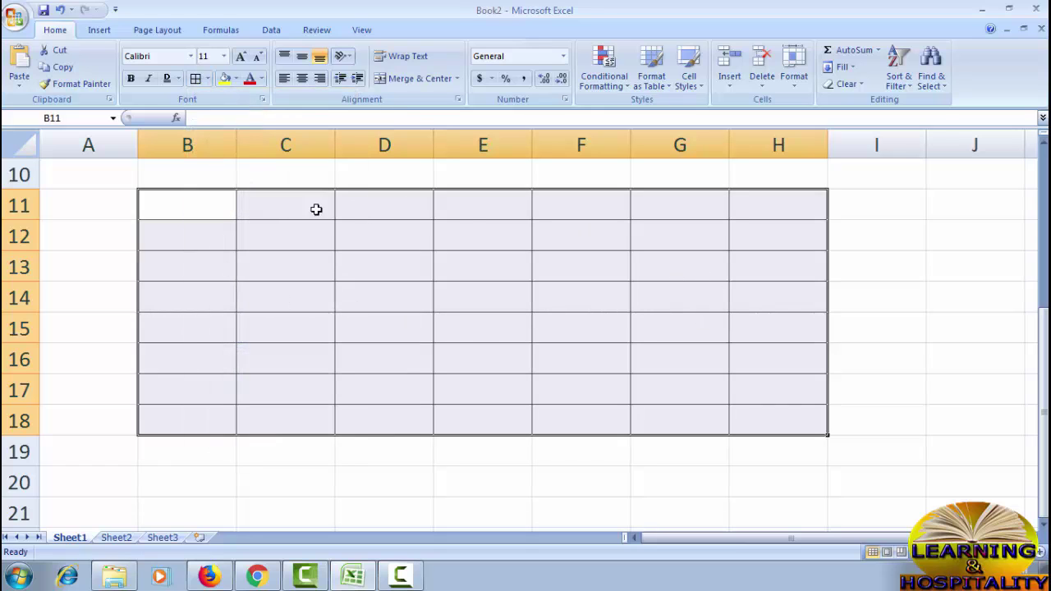
click(208, 78)
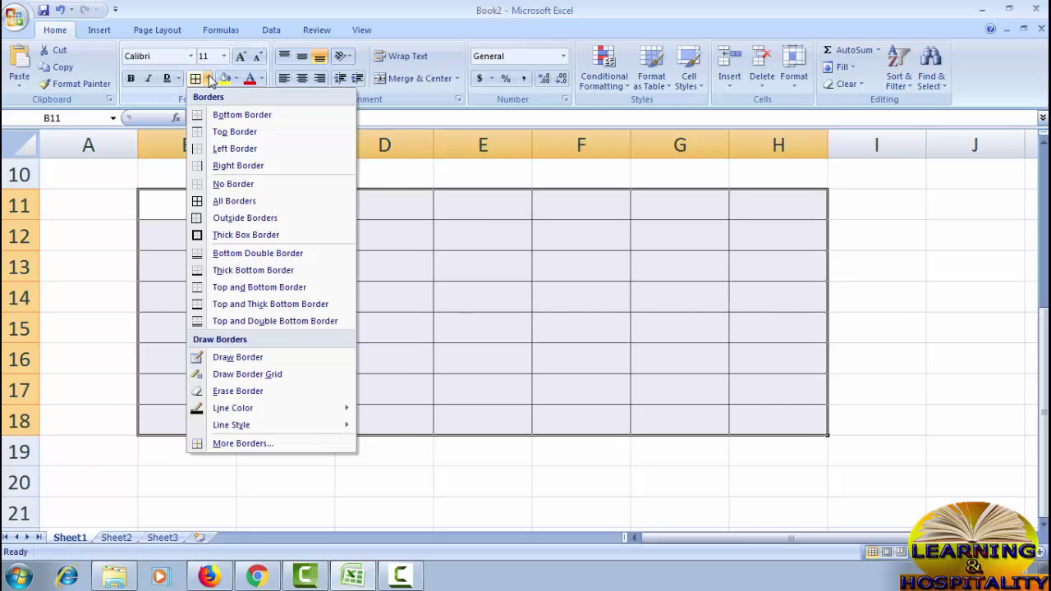
click(226, 235)
click(270, 287)
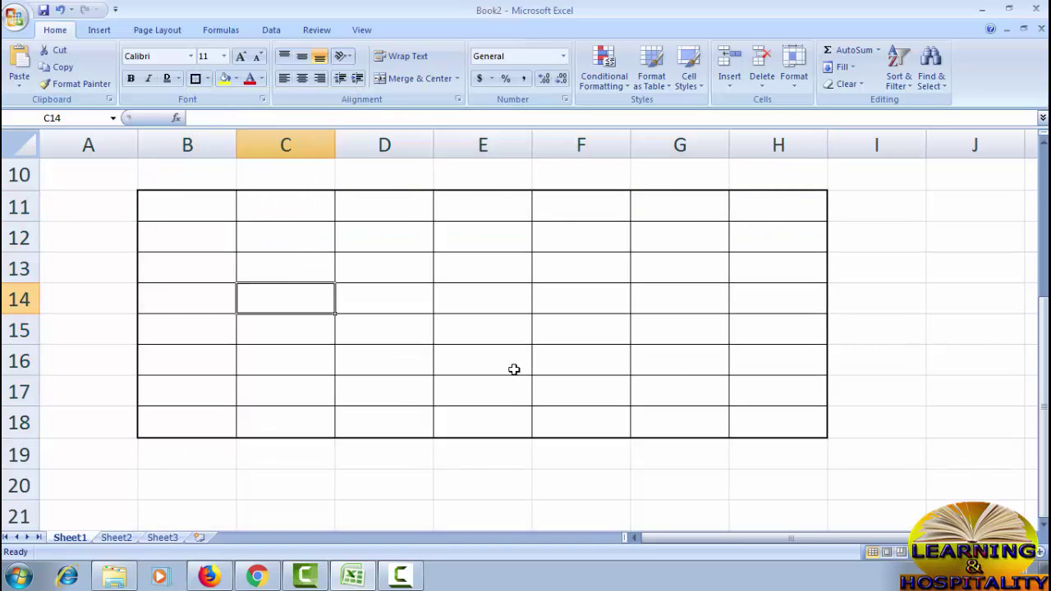
Add a Bottom Double Border under the header row B11:H11
click(207, 78)
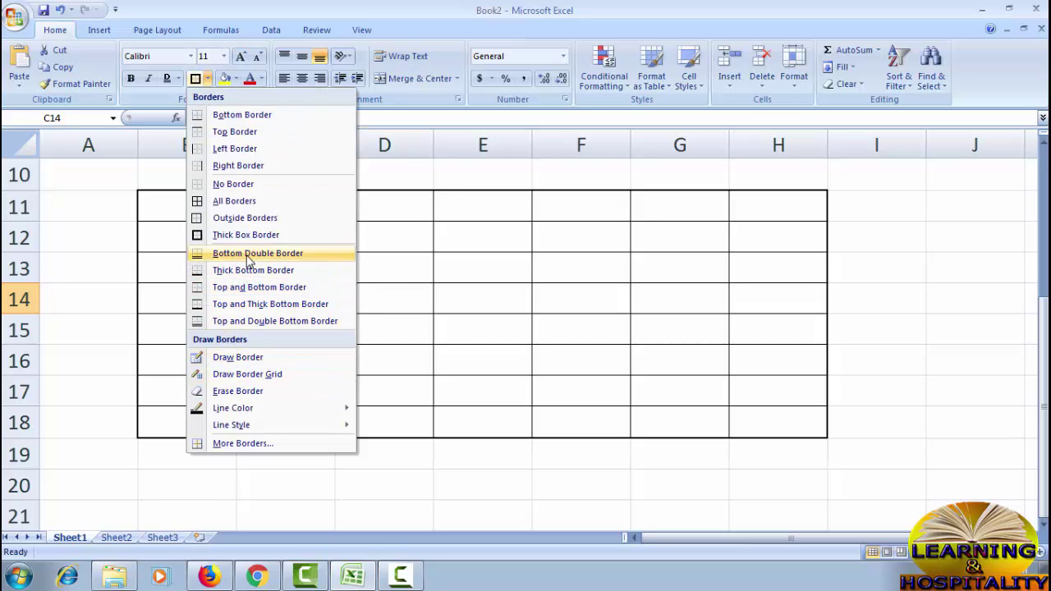
click(445, 284)
drag(181, 223, 765, 218)
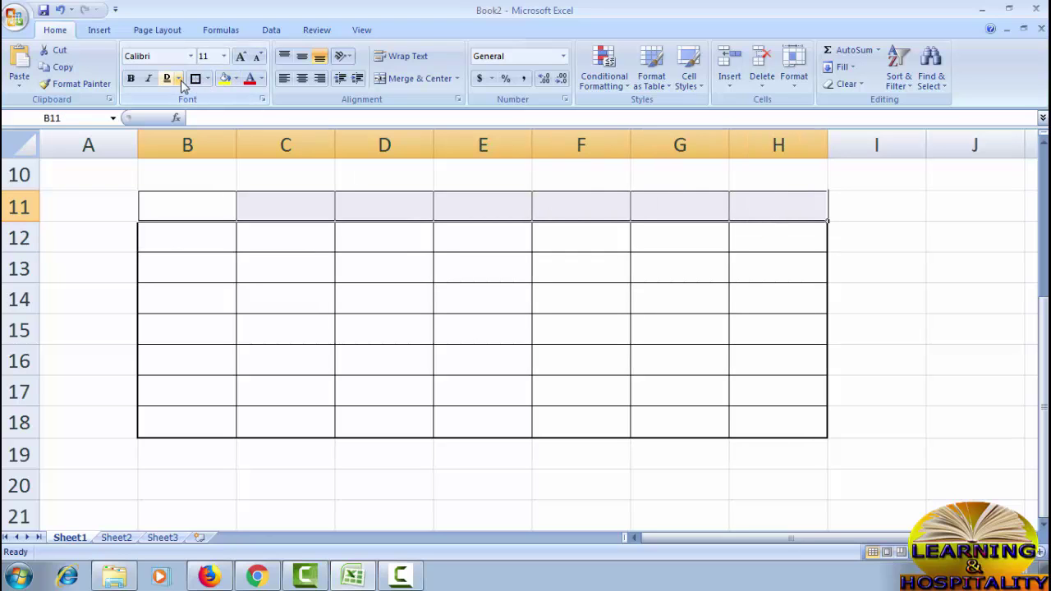
click(207, 79)
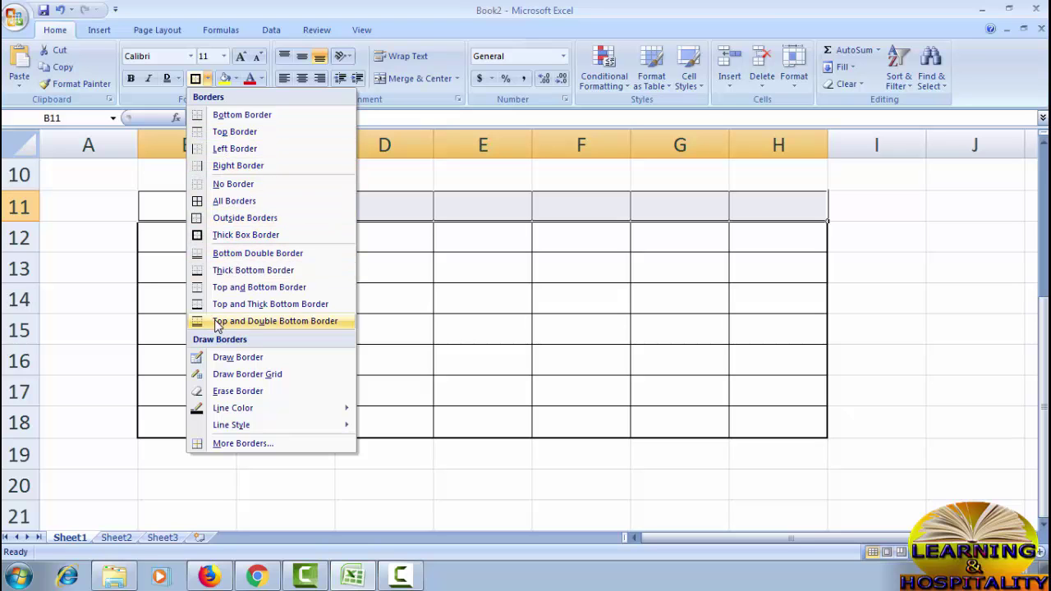
click(261, 255)
click(447, 305)
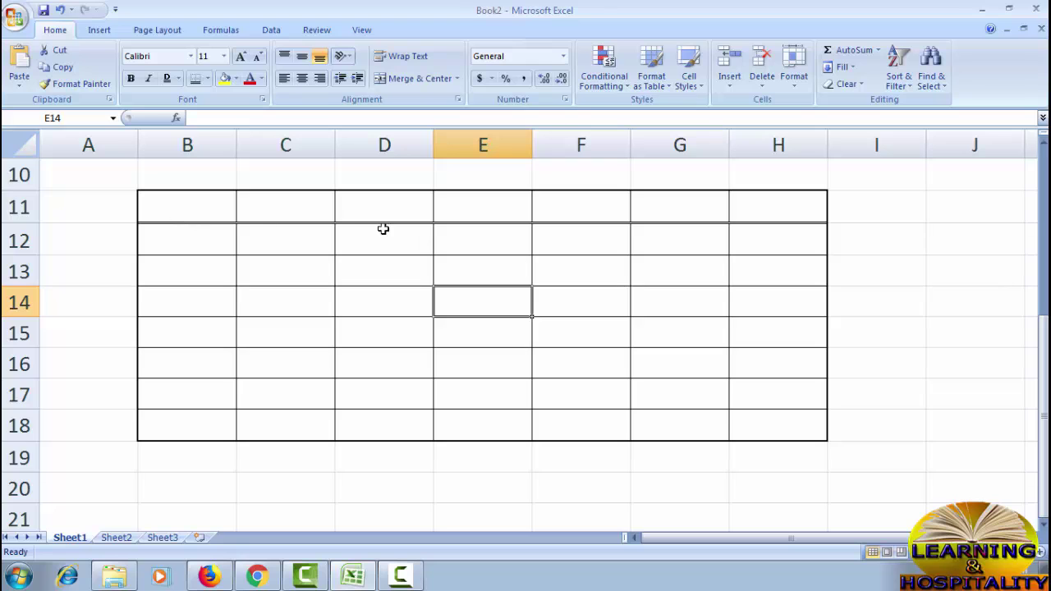
Select cell D12 in column D to change its borders
click(207, 77)
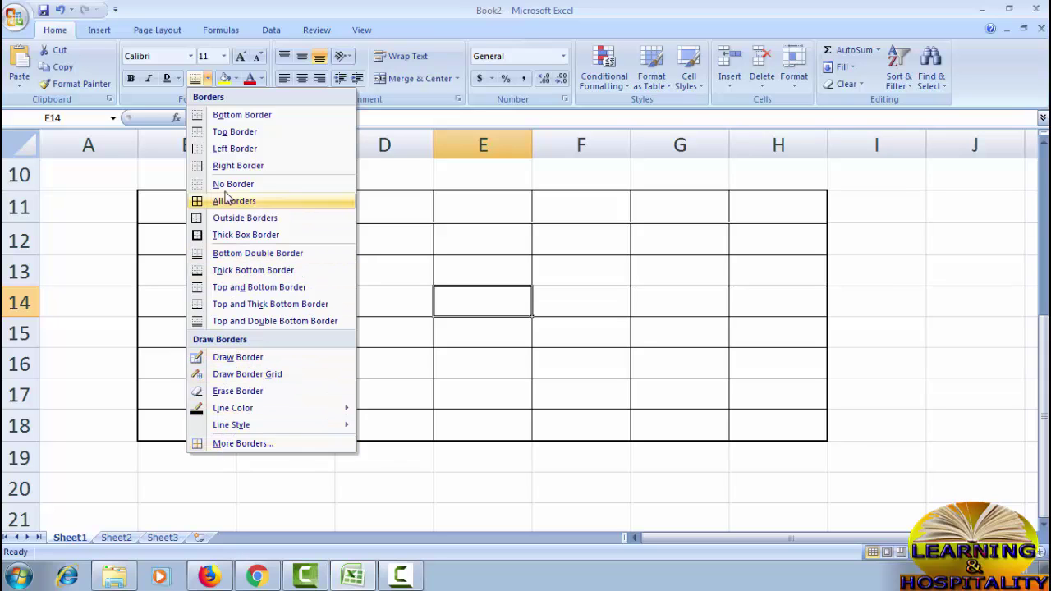
click(450, 252)
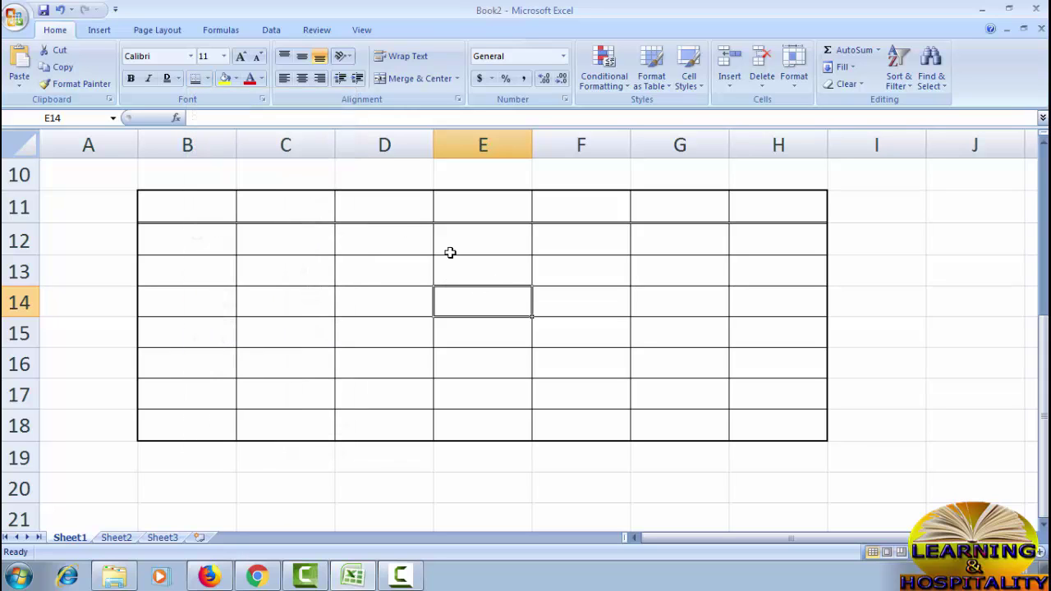
drag(391, 220, 375, 427)
click(380, 263)
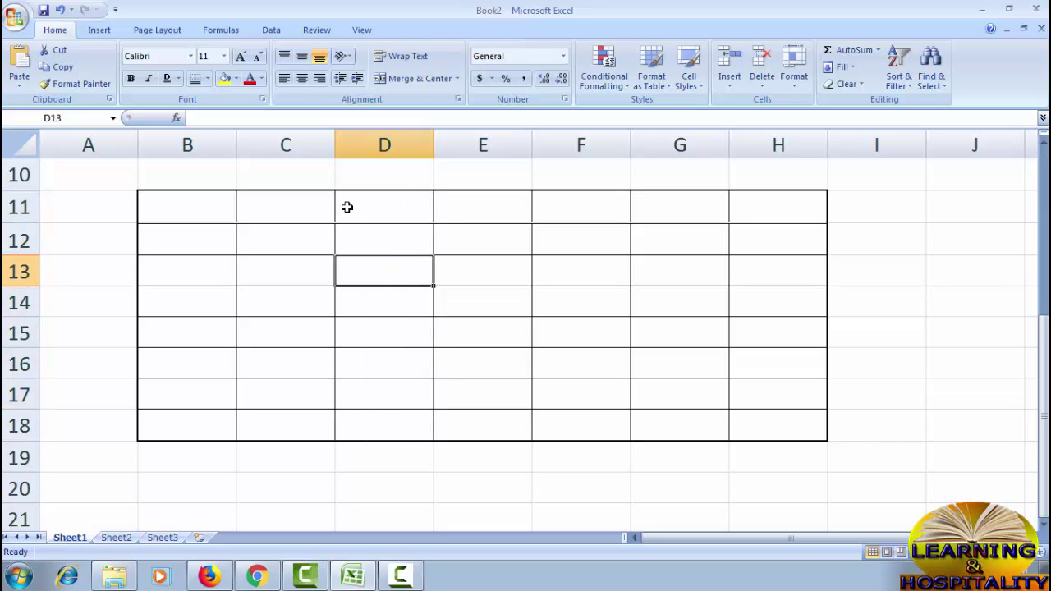
click(375, 245)
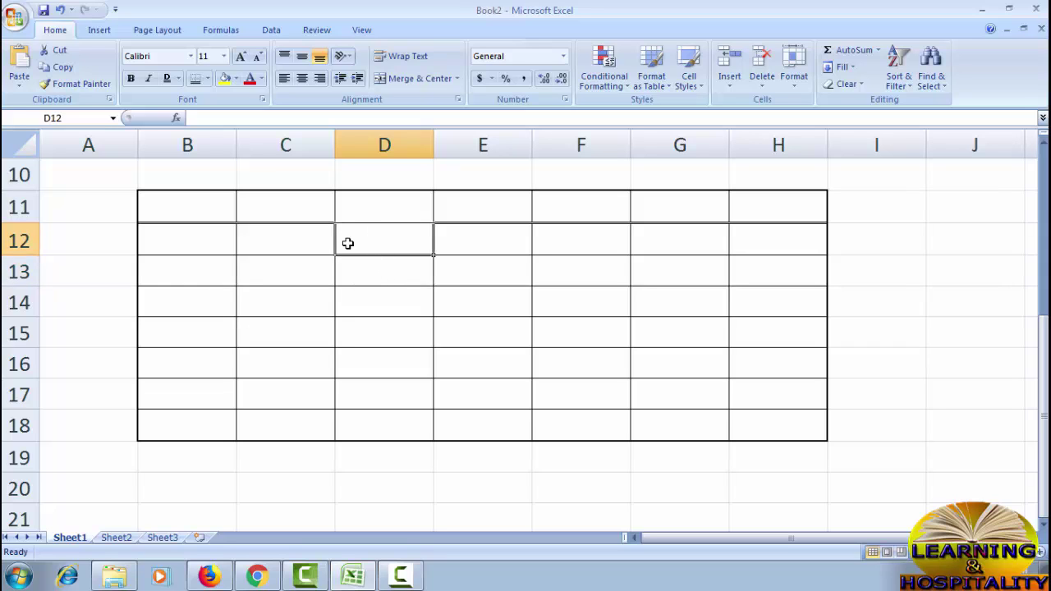
click(208, 79)
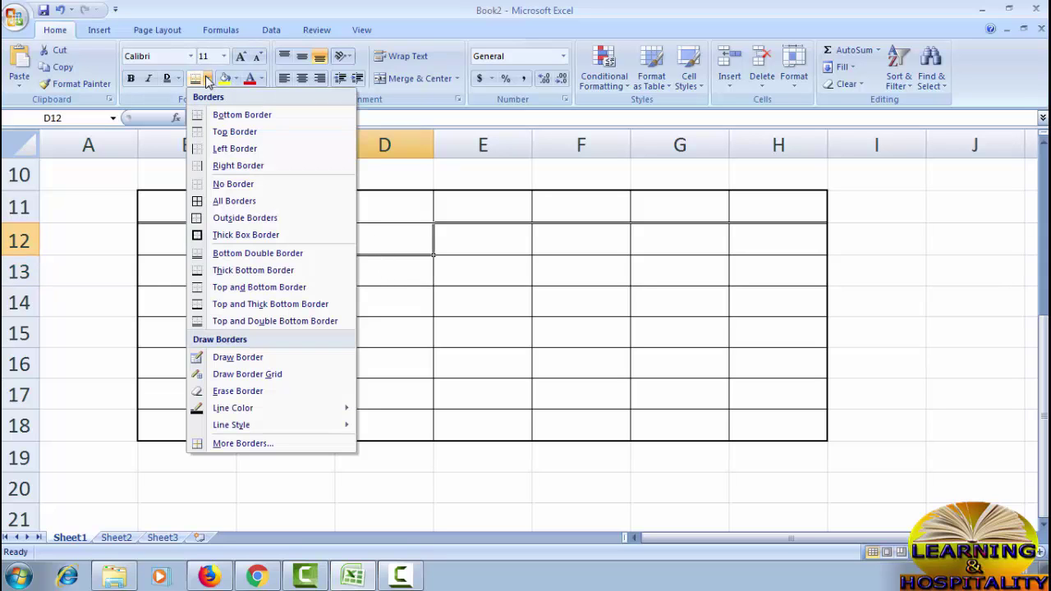
Turn off D12's left border in Format Cells via More Borders and confirm with OK
click(244, 447)
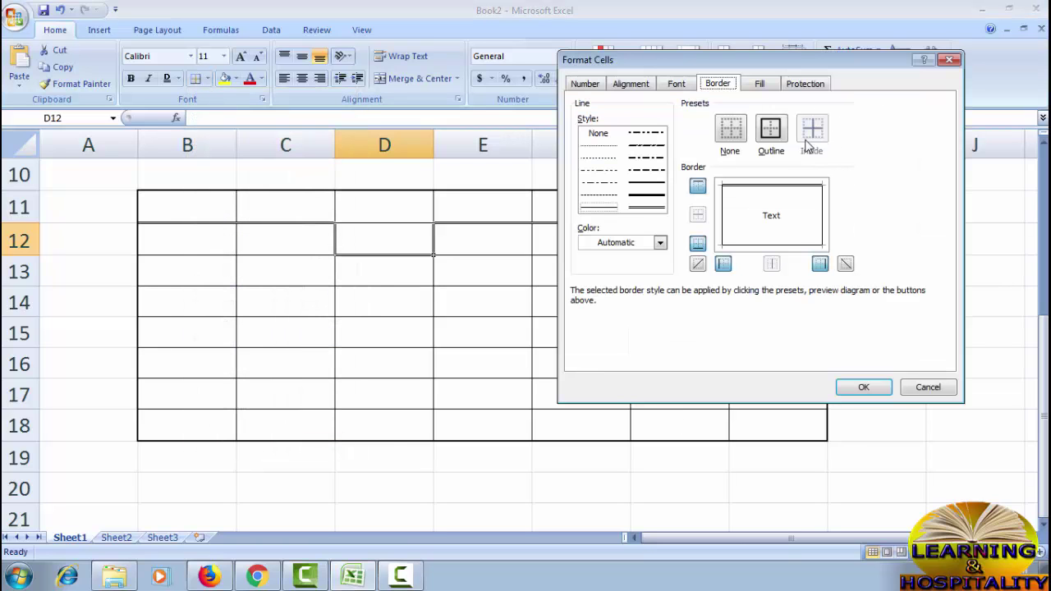
drag(784, 68, 854, 54)
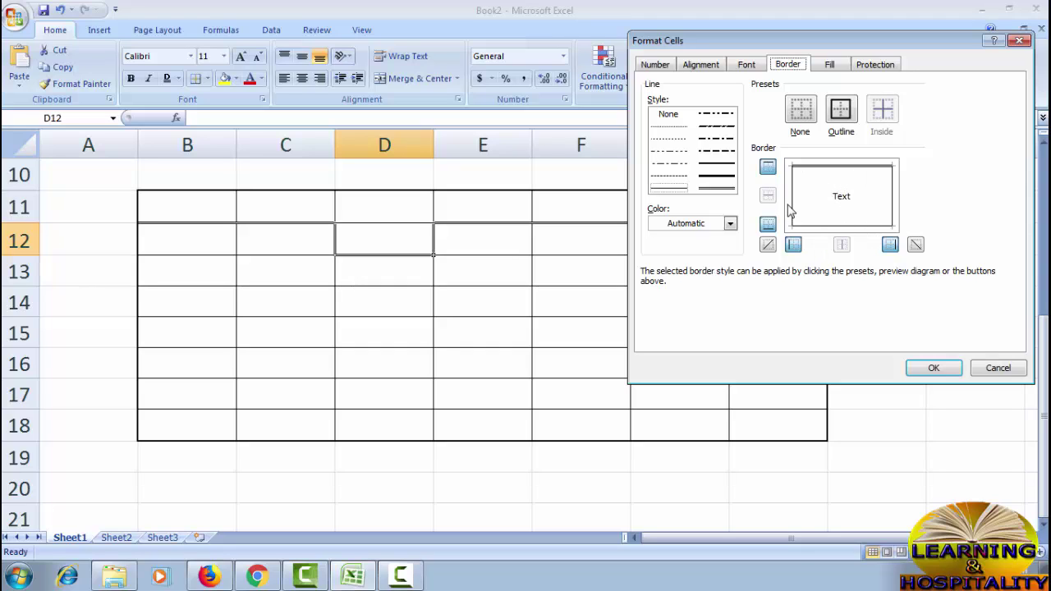
click(795, 203)
click(932, 370)
click(392, 292)
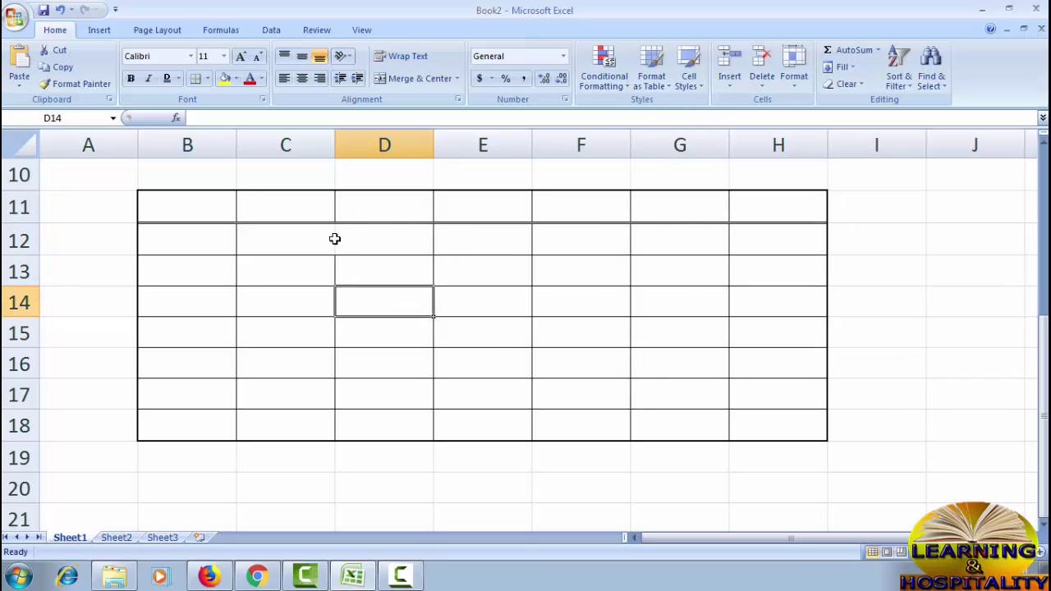
click(404, 575)
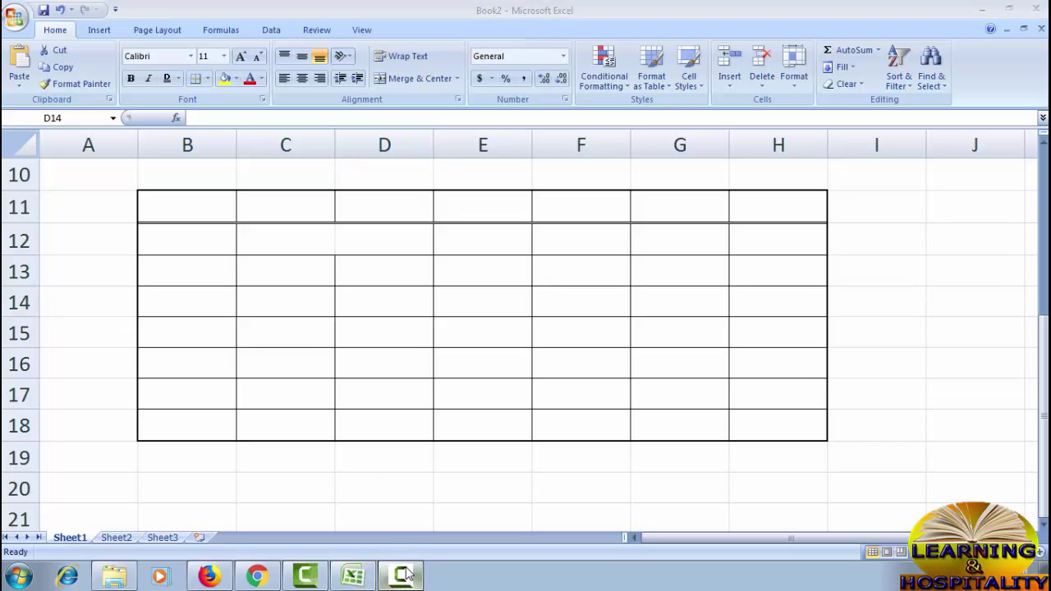
click(403, 574)
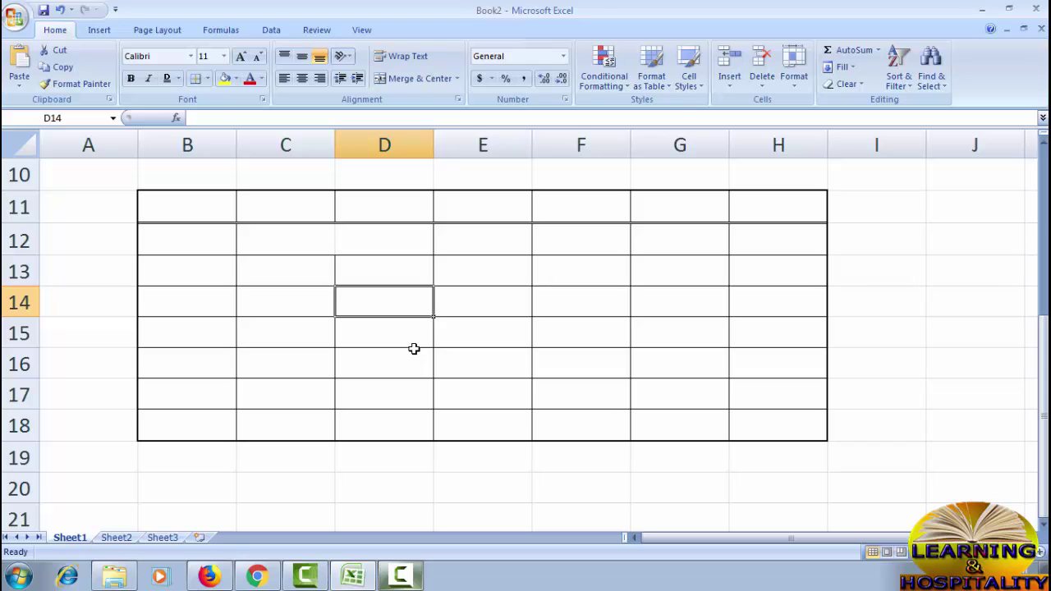
click(374, 364)
Change Keyboard's text colour in E7, trying dark blue and settling on red
click(513, 303)
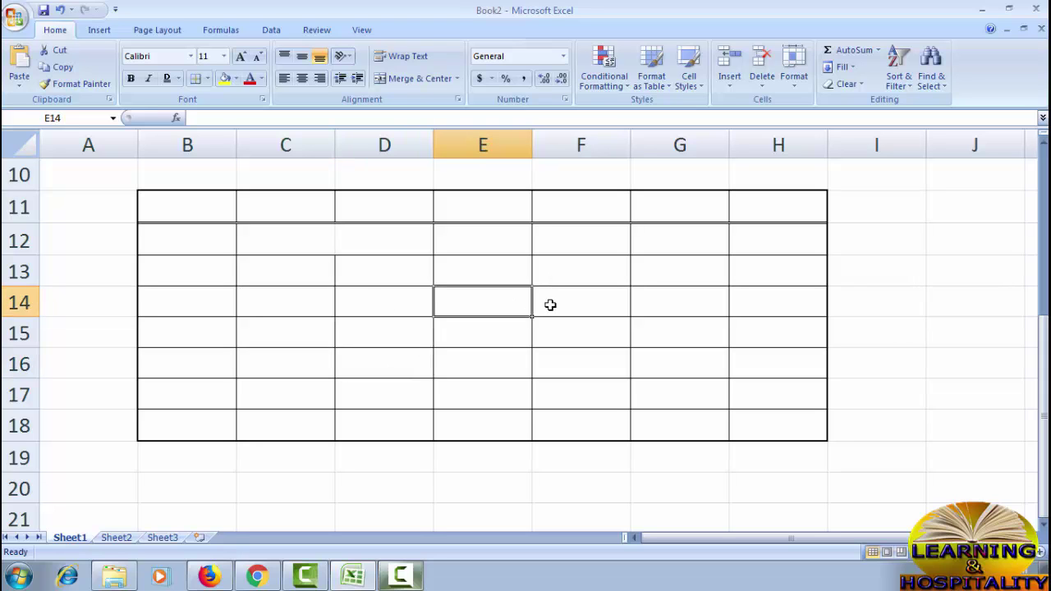
scroll(550, 304, up, 3)
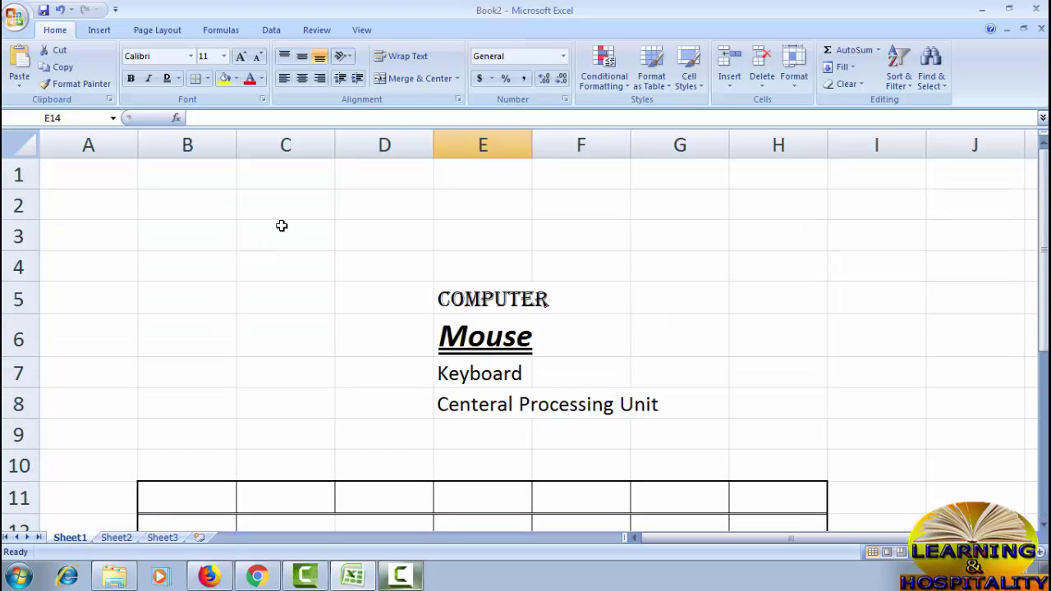
scroll(298, 181, down, 2)
scroll(517, 213, up, 2)
click(477, 379)
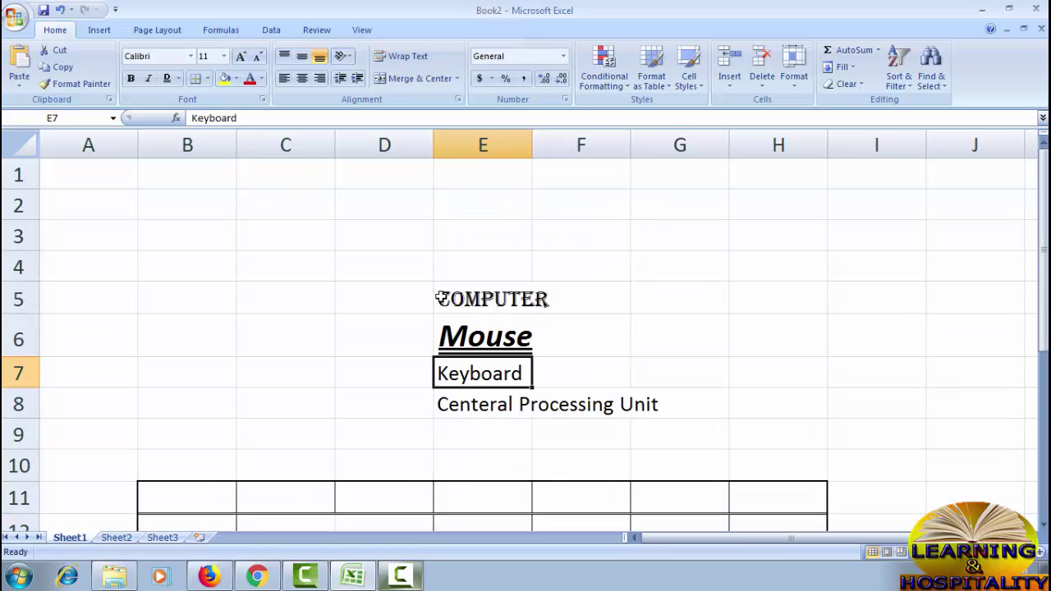
click(250, 78)
click(261, 78)
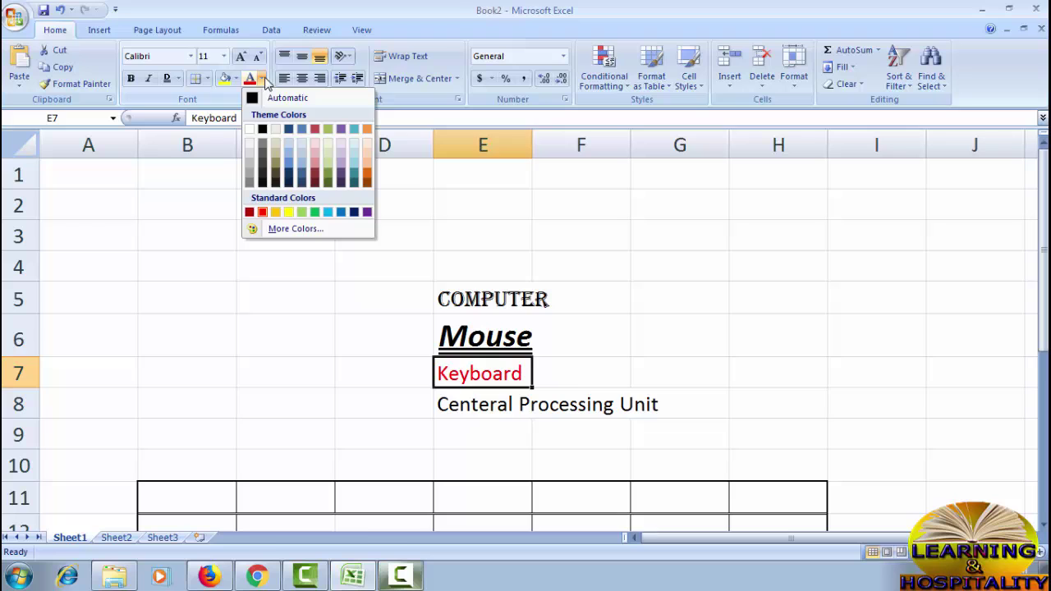
click(354, 212)
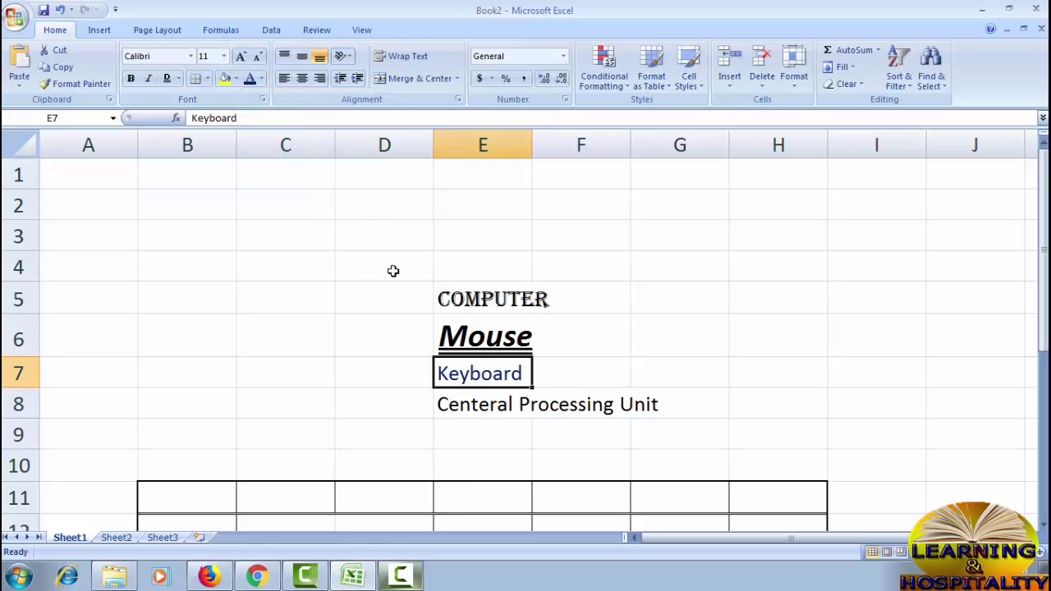
click(261, 78)
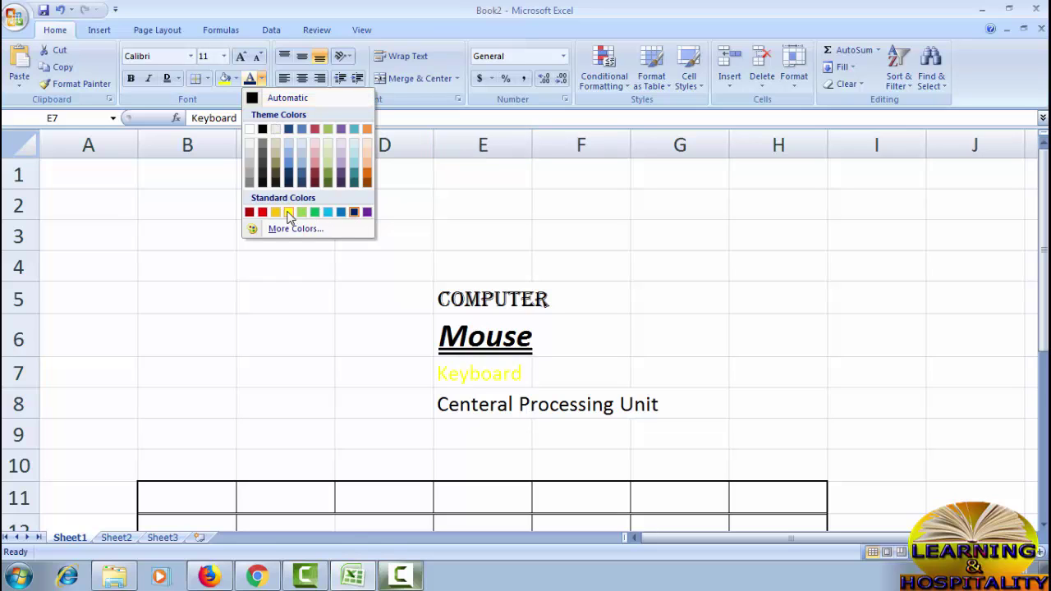
click(262, 212)
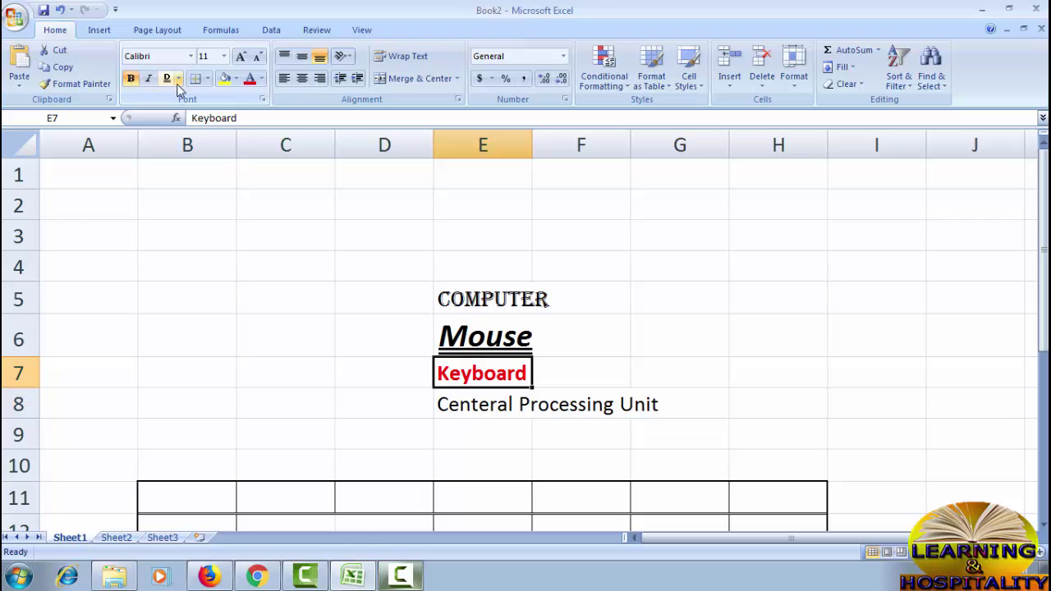
Give cell E7 a light blue-grey fill
click(237, 81)
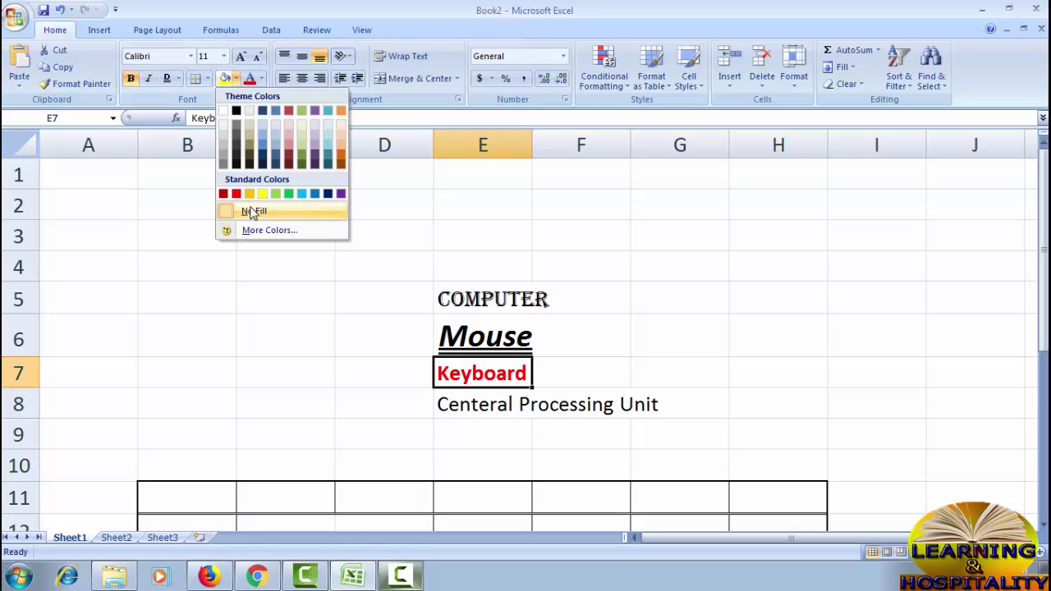
click(268, 138)
click(476, 403)
click(518, 371)
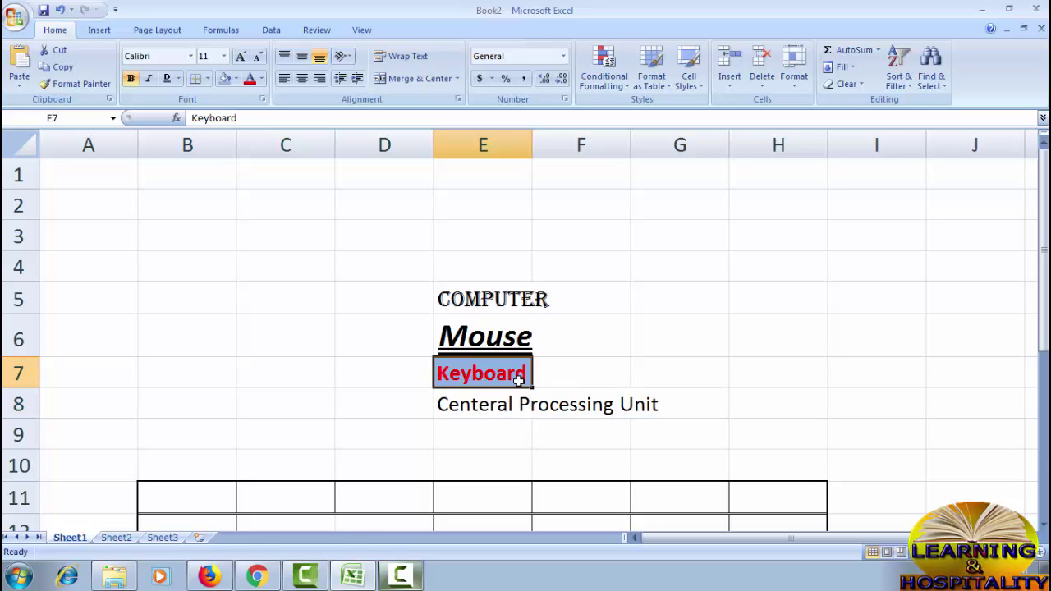
scroll(533, 373, down, 2)
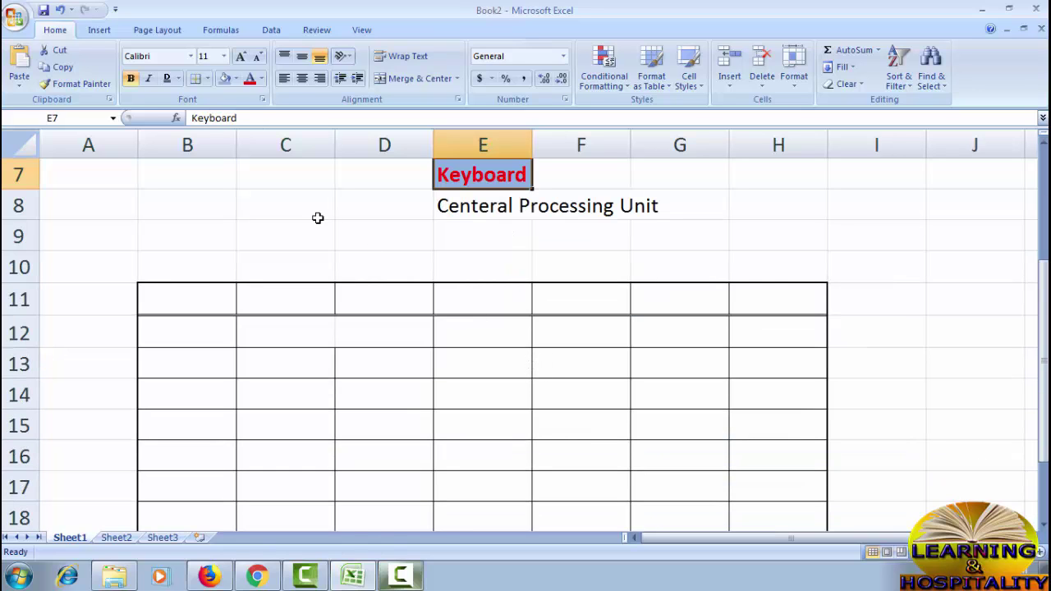
Select the table's first row and set the border Line Color to red
click(208, 78)
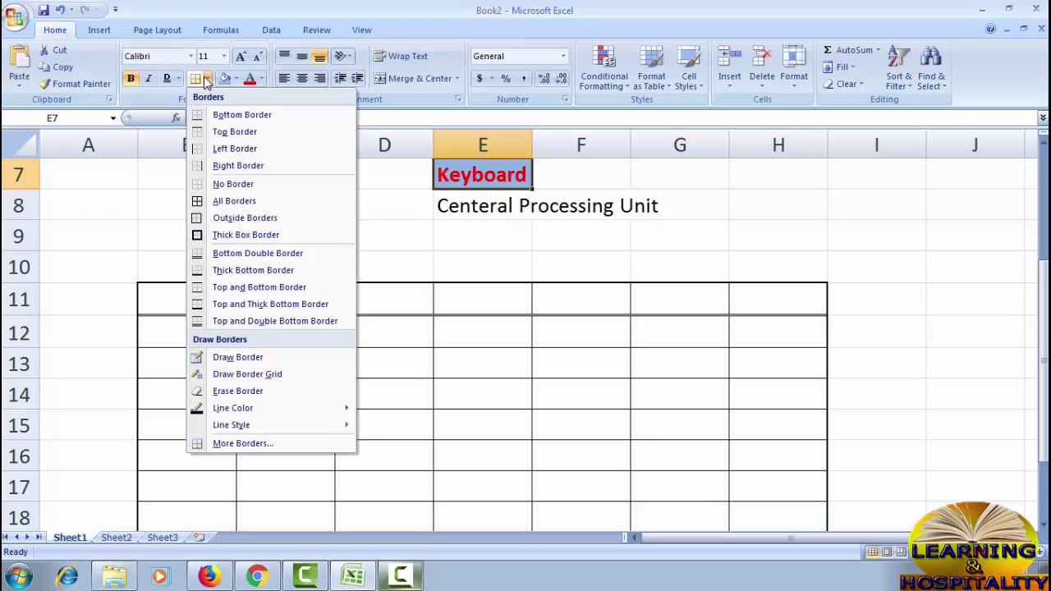
click(528, 340)
drag(193, 308, 790, 313)
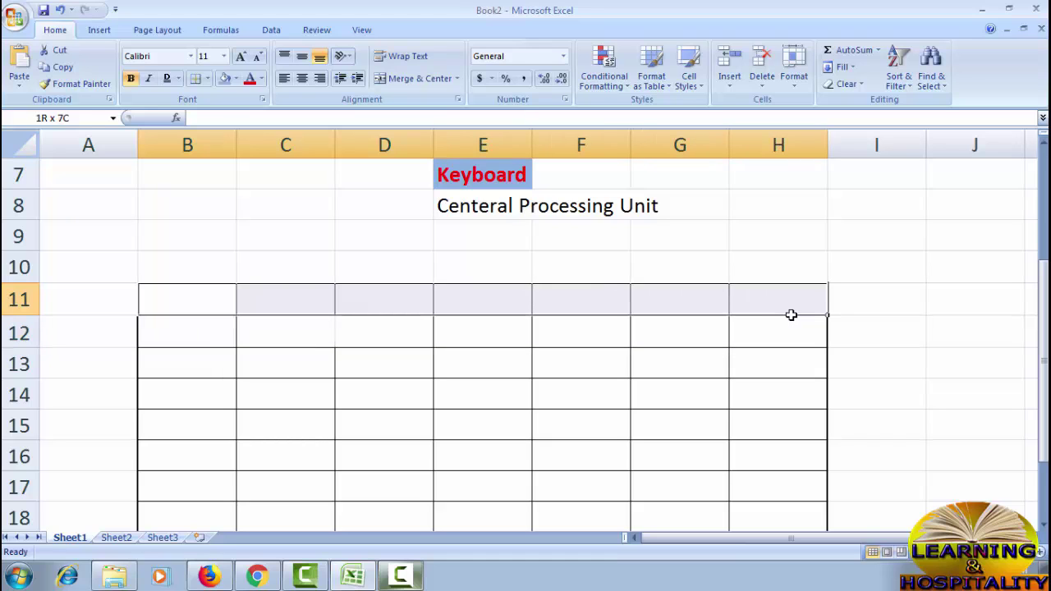
click(206, 78)
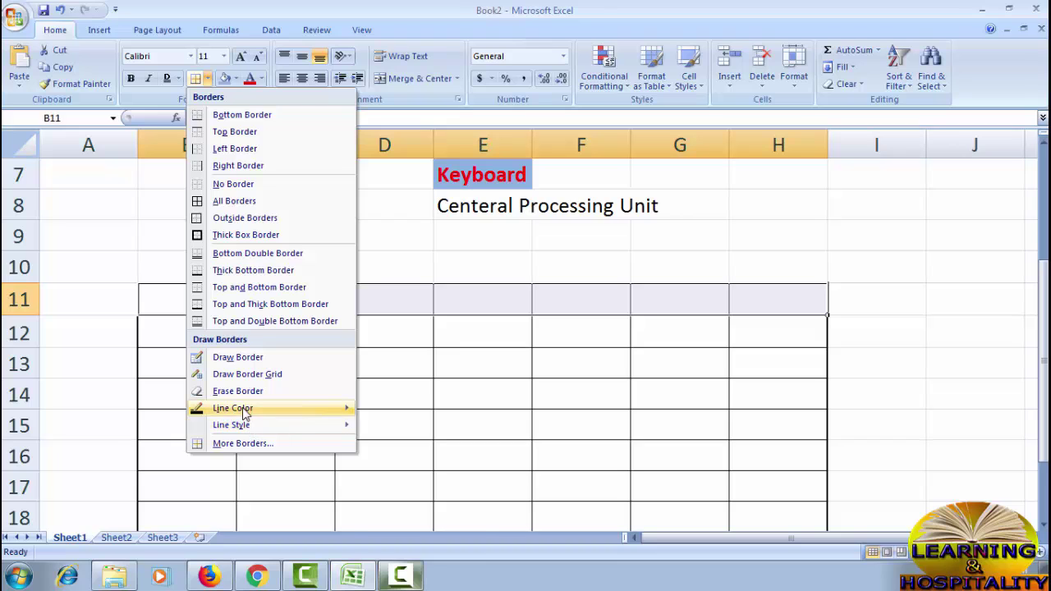
mouse_move(251, 408)
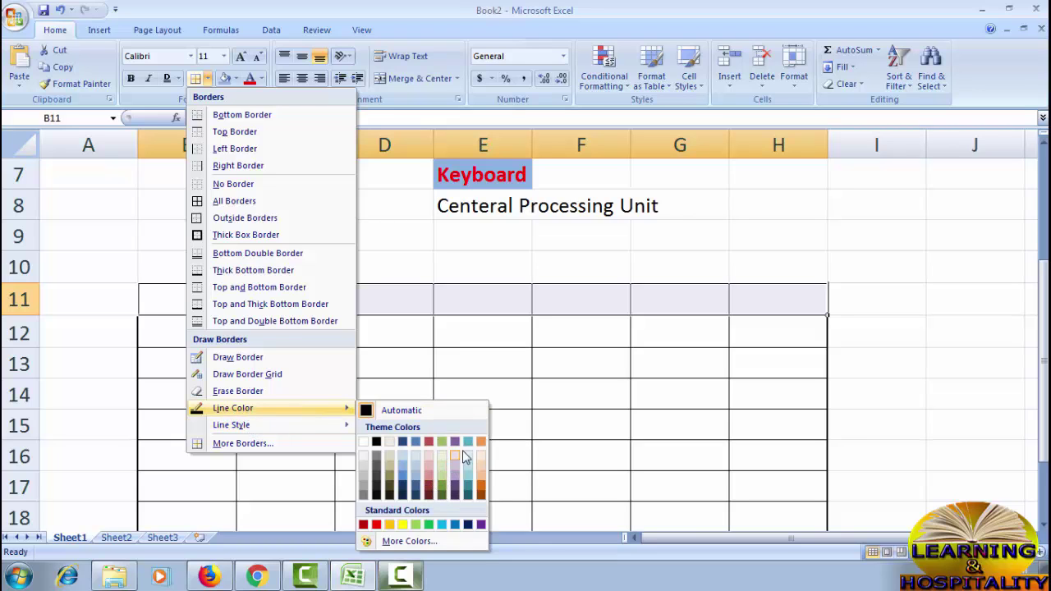
click(376, 524)
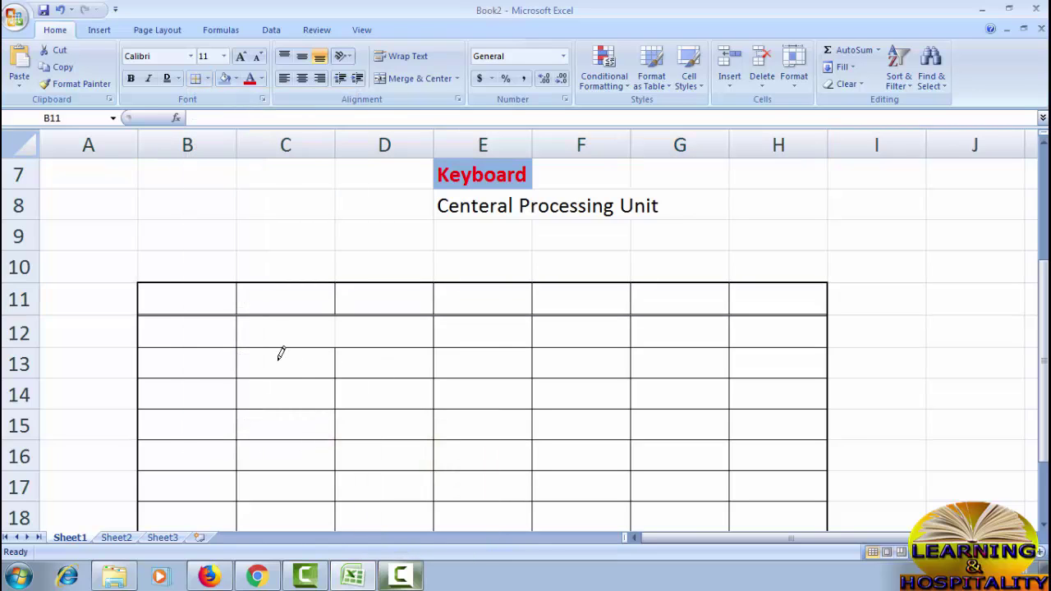
Draw red border lines under row 11 from B to H and down the B/C edge
drag(161, 304, 792, 309)
scroll(467, 319, down, 2)
scroll(466, 320, up, 2)
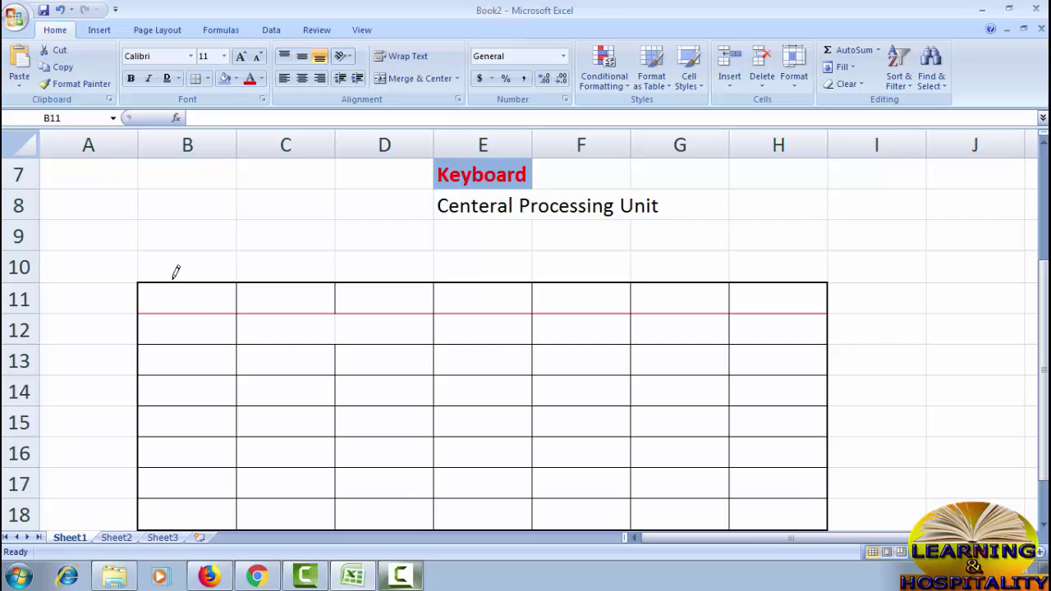
drag(234, 284, 263, 510)
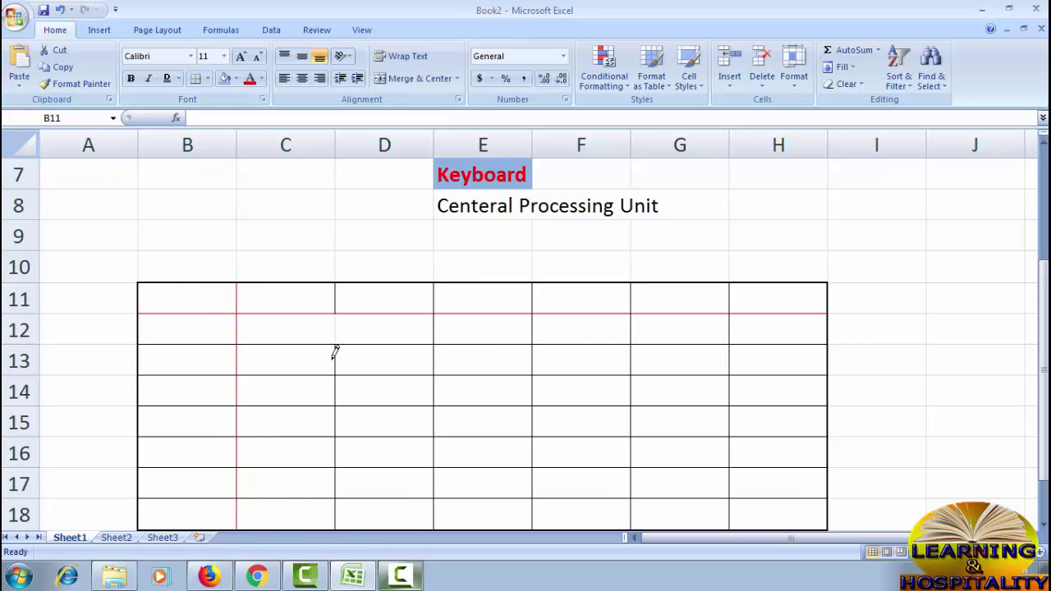
scroll(389, 305, down, 1)
scroll(394, 297, up, 1)
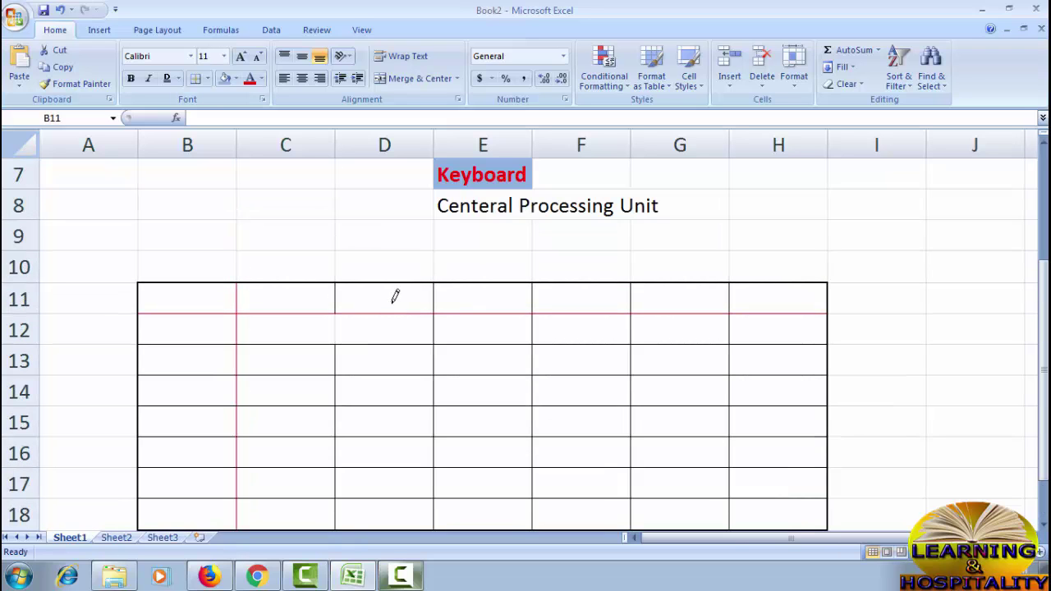
Switch to dash-dot-dot line style and draw lines under C11:E11 and D13:F13
click(207, 78)
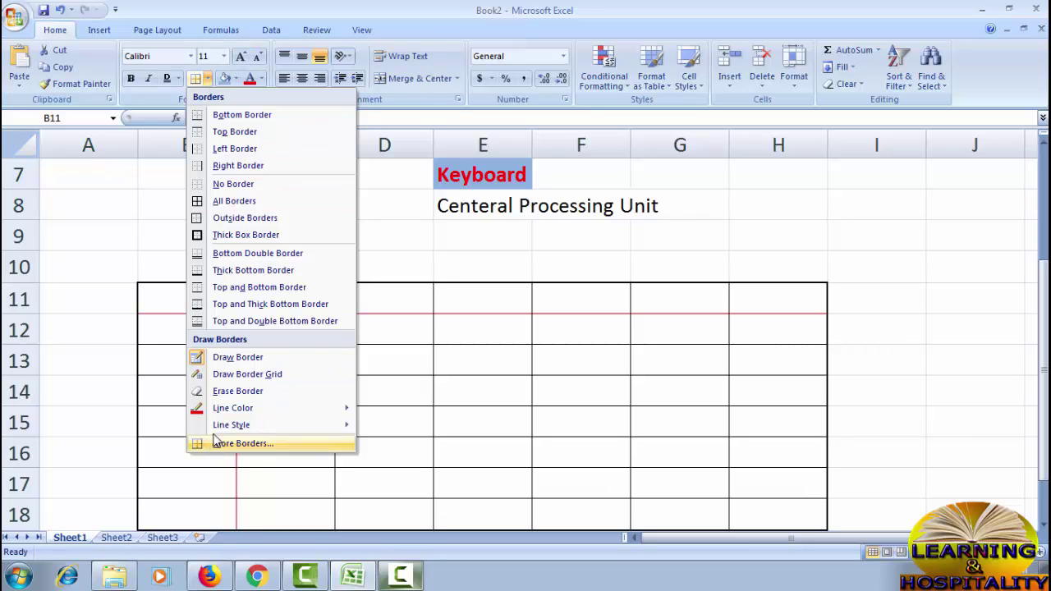
mouse_move(253, 410)
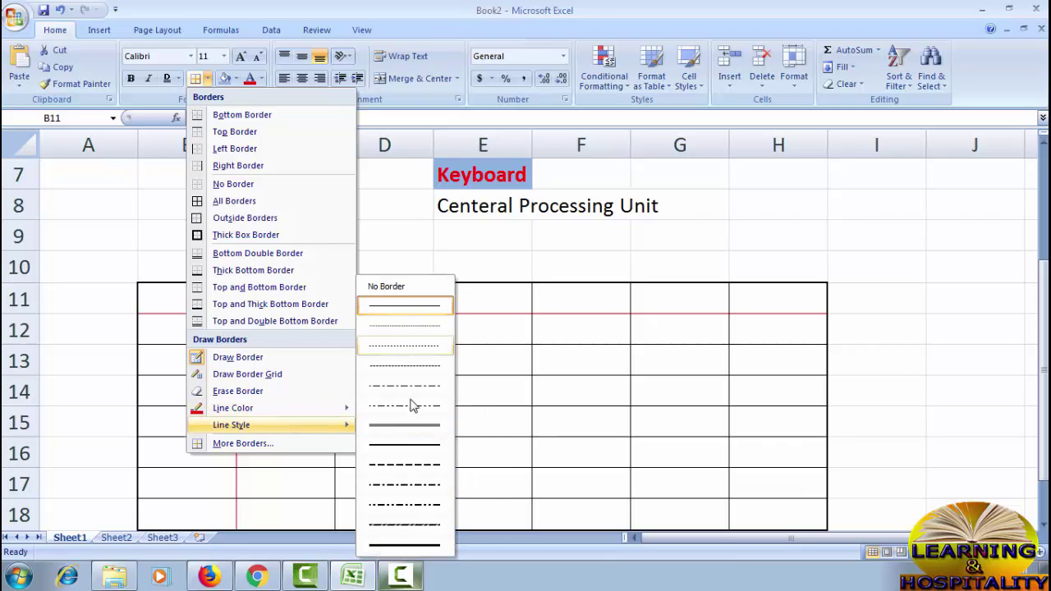
click(411, 508)
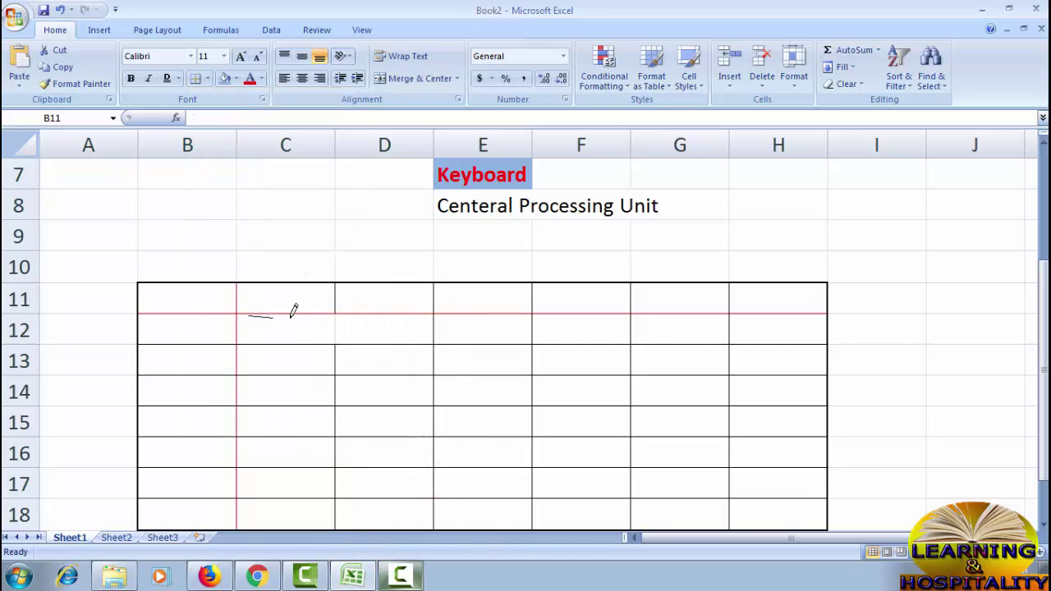
mouse_move(293, 311)
mouse_down()
mouse_move(427, 307)
mouse_move(499, 328)
mouse_up()
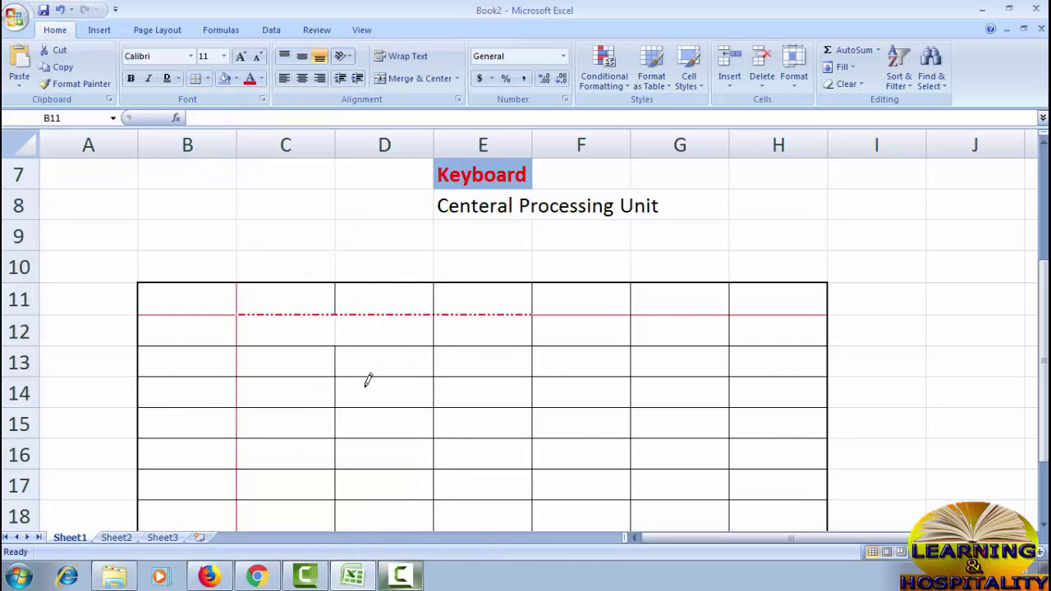
mouse_move(356, 370)
mouse_down()
mouse_move(541, 359)
mouse_move(579, 368)
mouse_up()
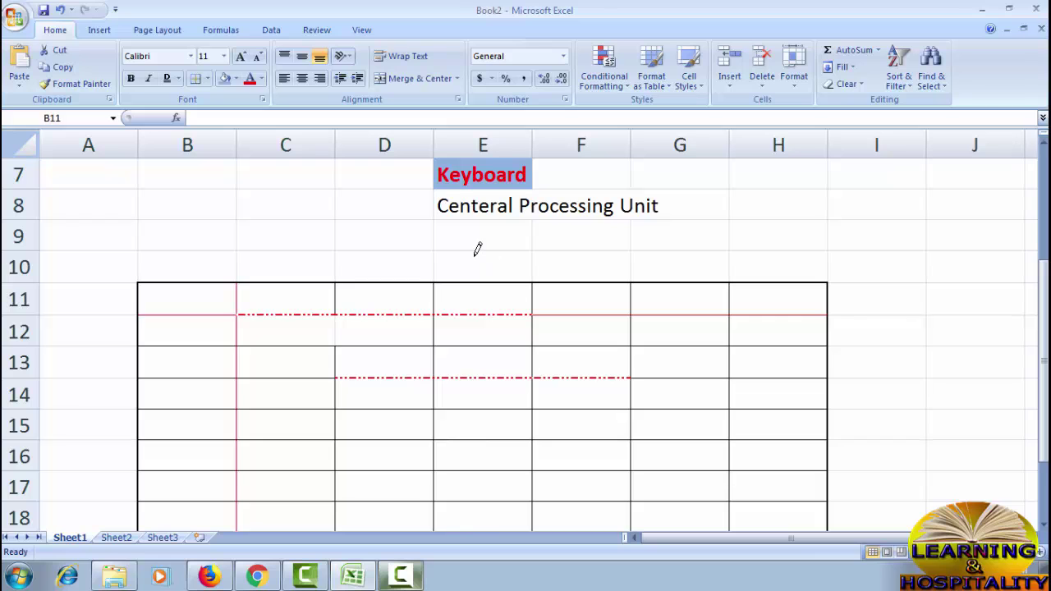
click(207, 78)
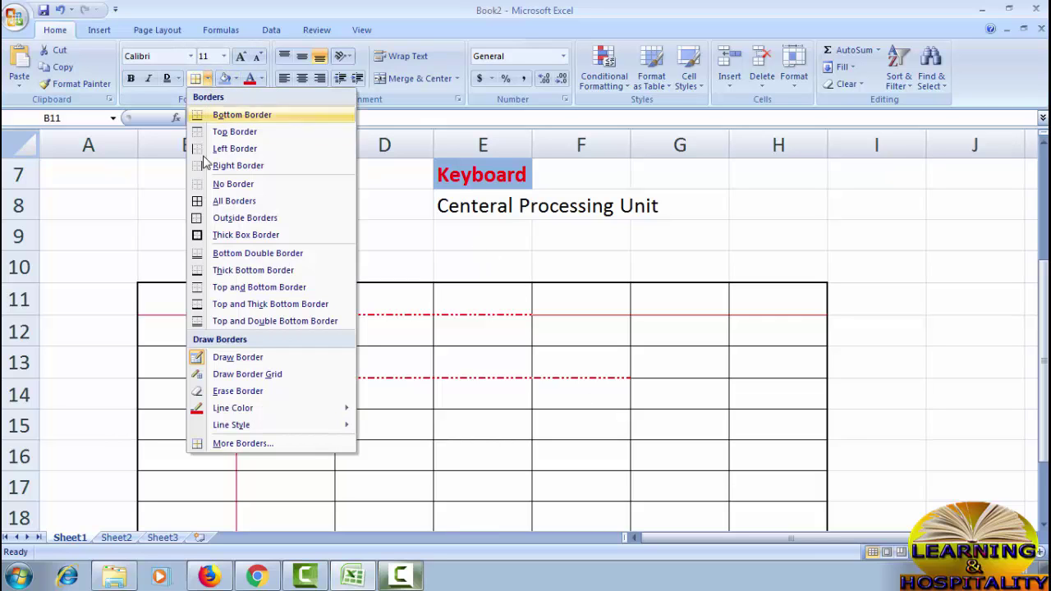
Erase the borders below D13, between F12 and F13, and below G11
click(238, 391)
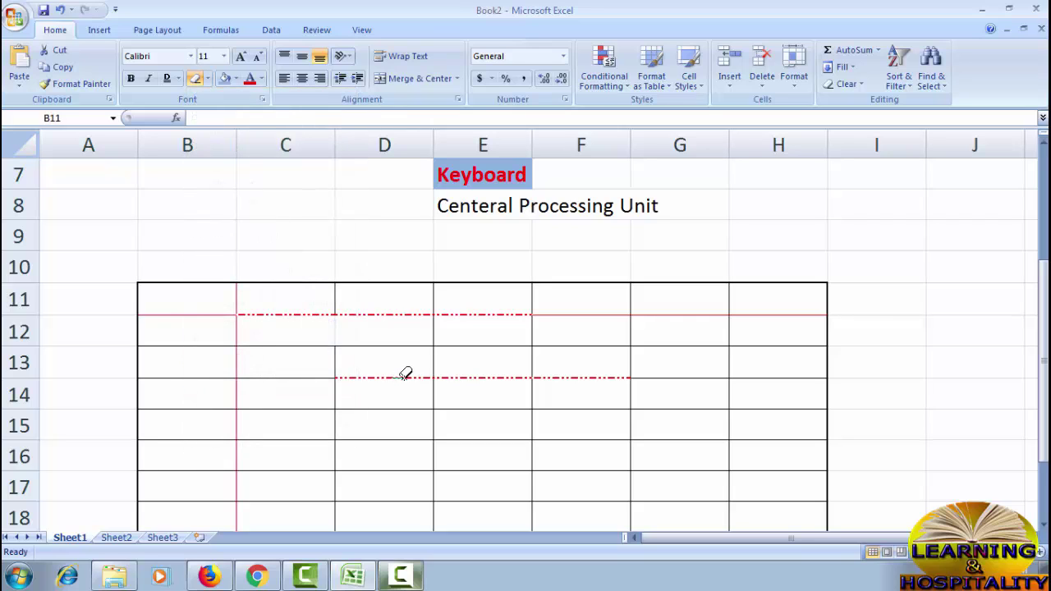
click(366, 375)
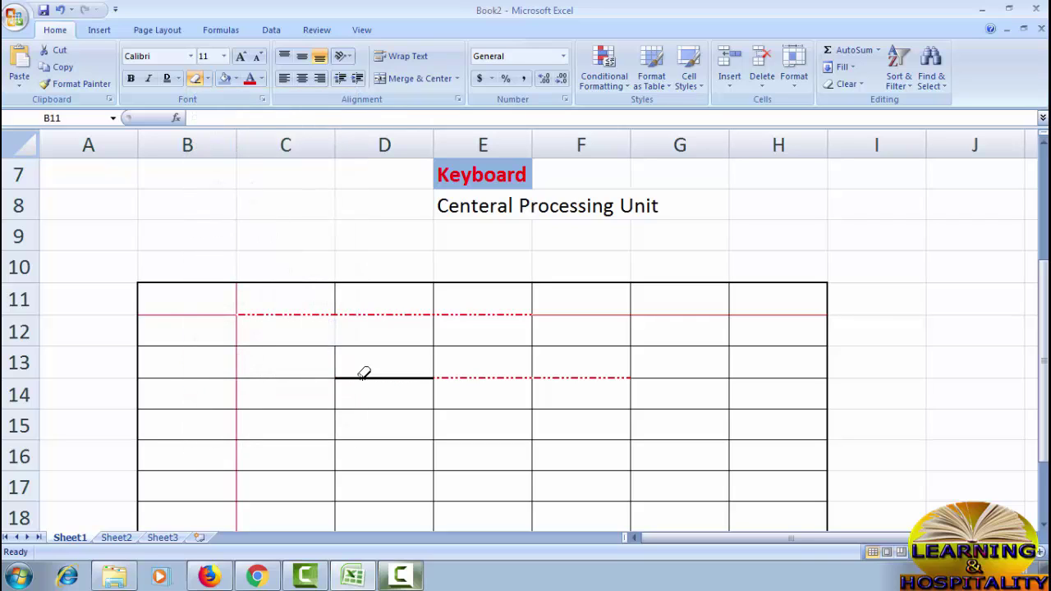
click(588, 340)
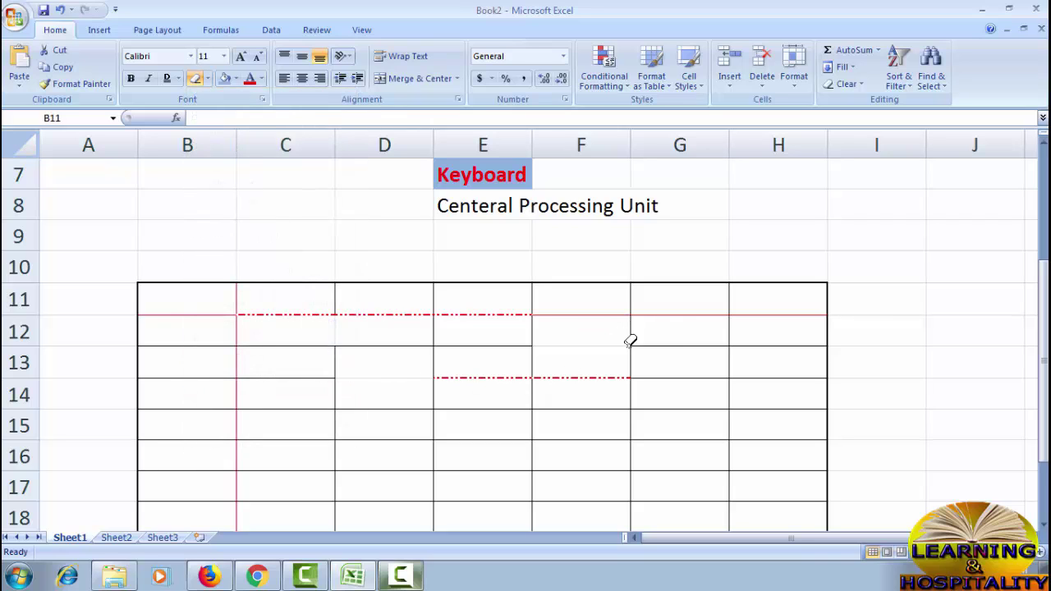
click(690, 311)
Draw border grids over F13:G15 and C15:D17, then exit border drawing mode
click(207, 78)
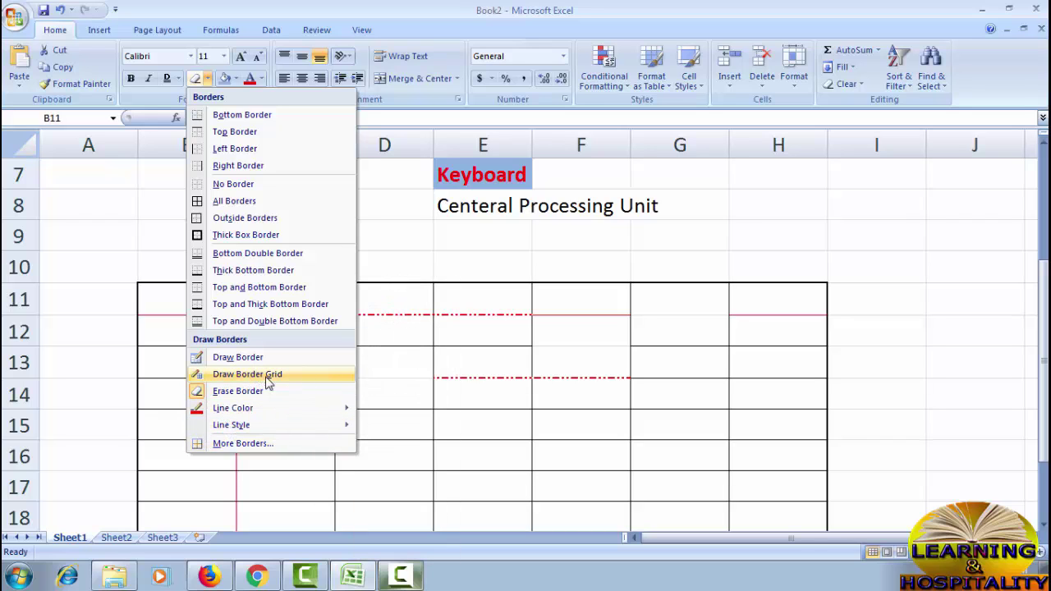
click(217, 376)
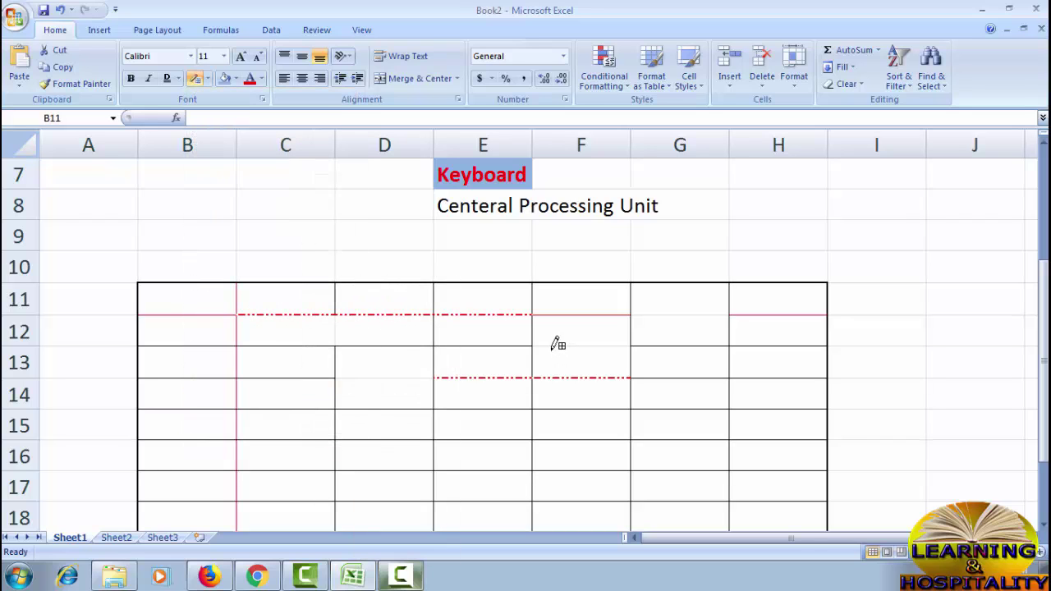
mouse_move(573, 345)
mouse_down()
mouse_move(663, 386)
mouse_move(682, 427)
mouse_move(709, 446)
mouse_up()
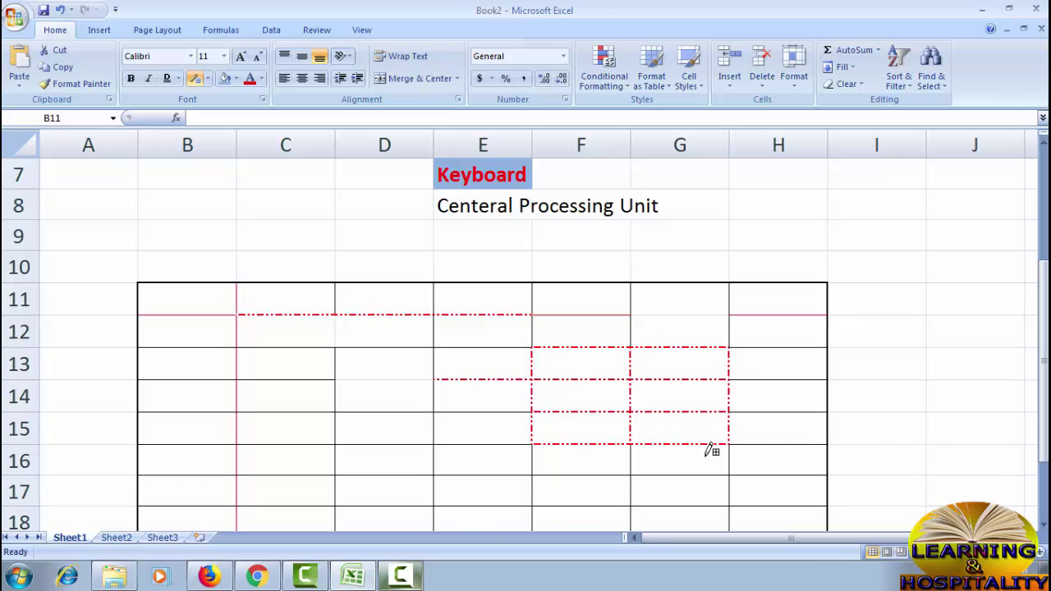
scroll(719, 418, down, 2)
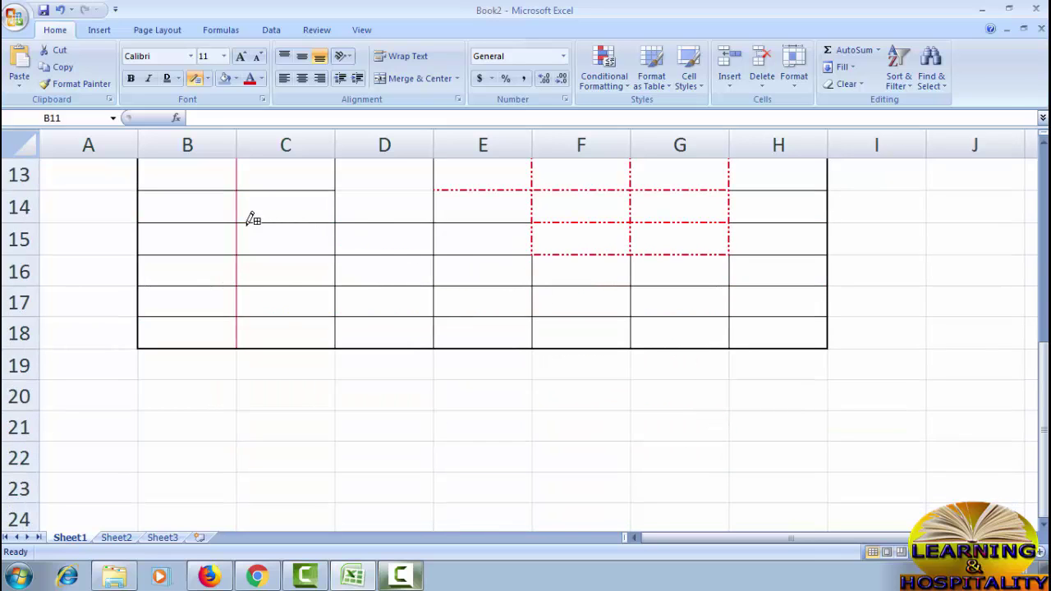
drag(249, 217, 343, 303)
scroll(443, 302, up, 3)
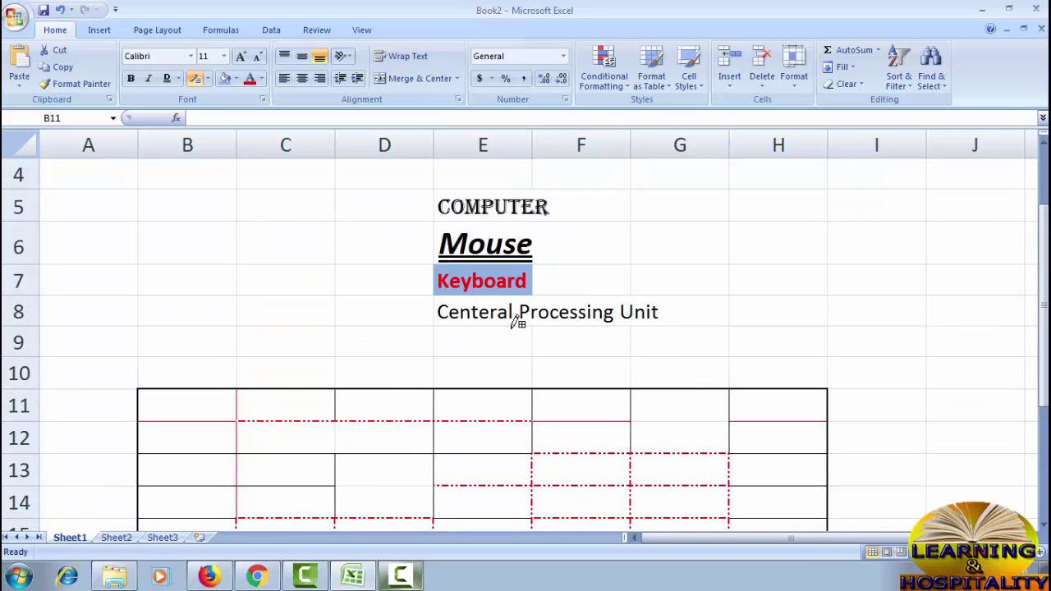
scroll(505, 310, down, 1)
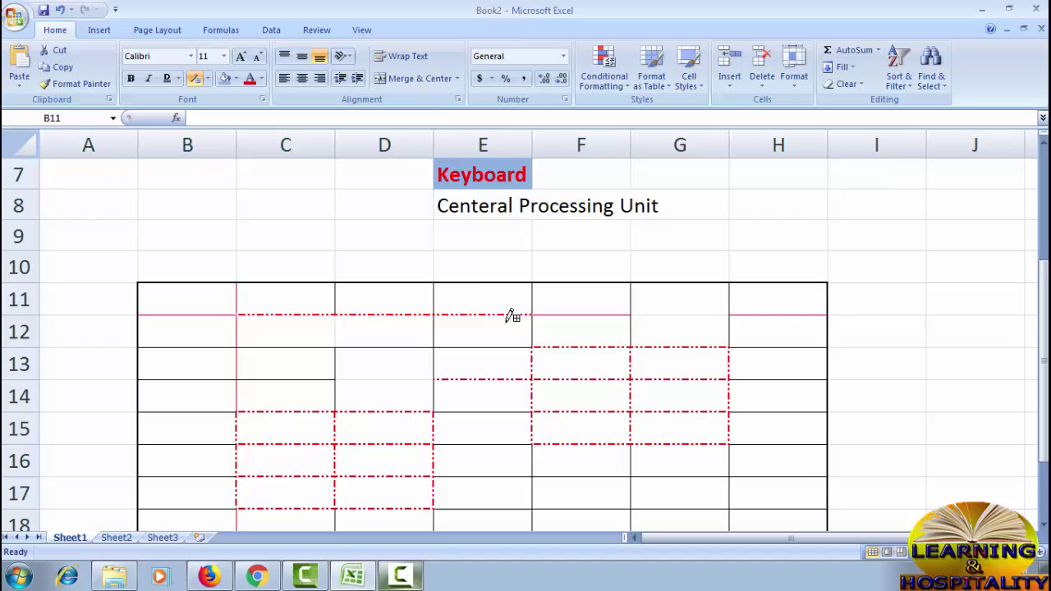
click(204, 78)
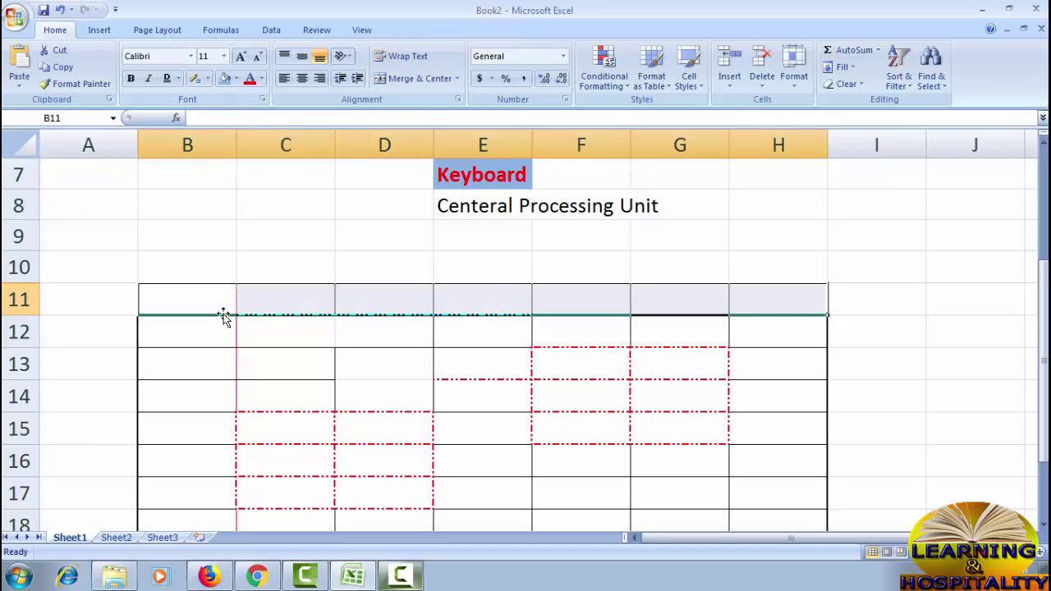
click(262, 253)
scroll(259, 253, up, 2)
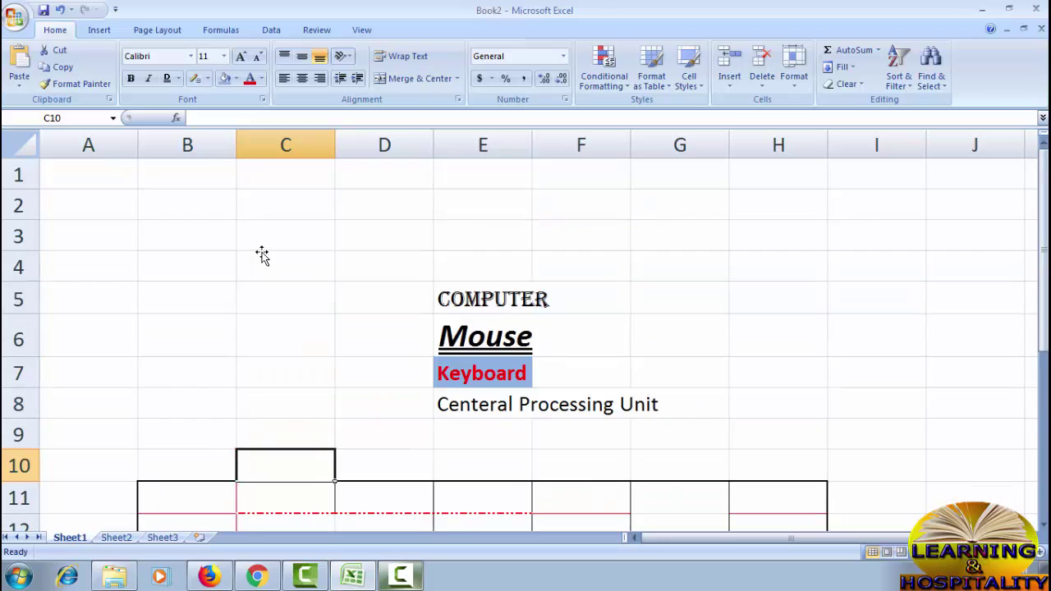
scroll(259, 255, down, 3)
scroll(260, 257, up, 2)
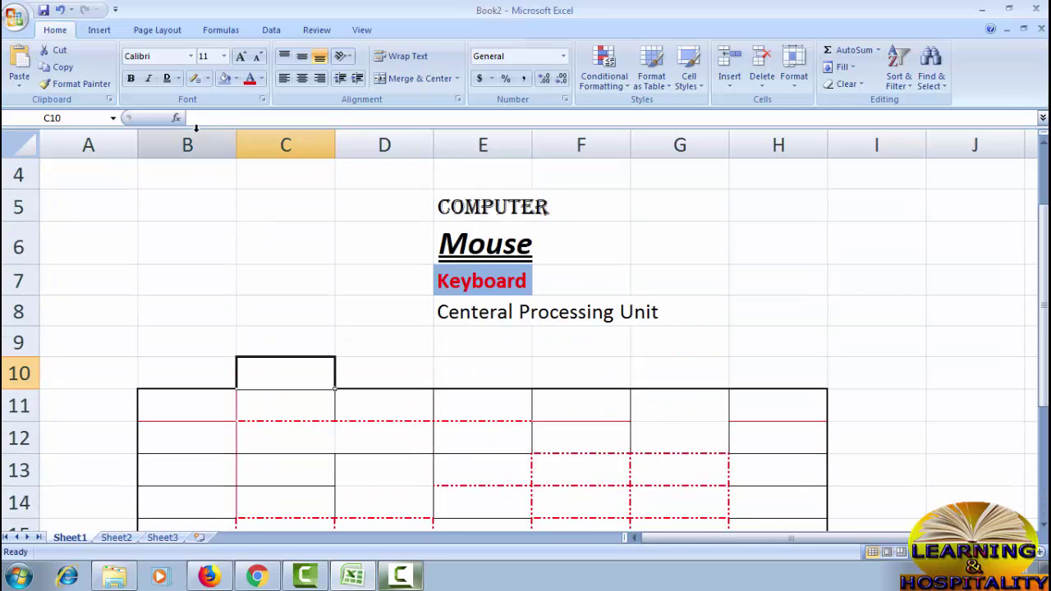
click(209, 78)
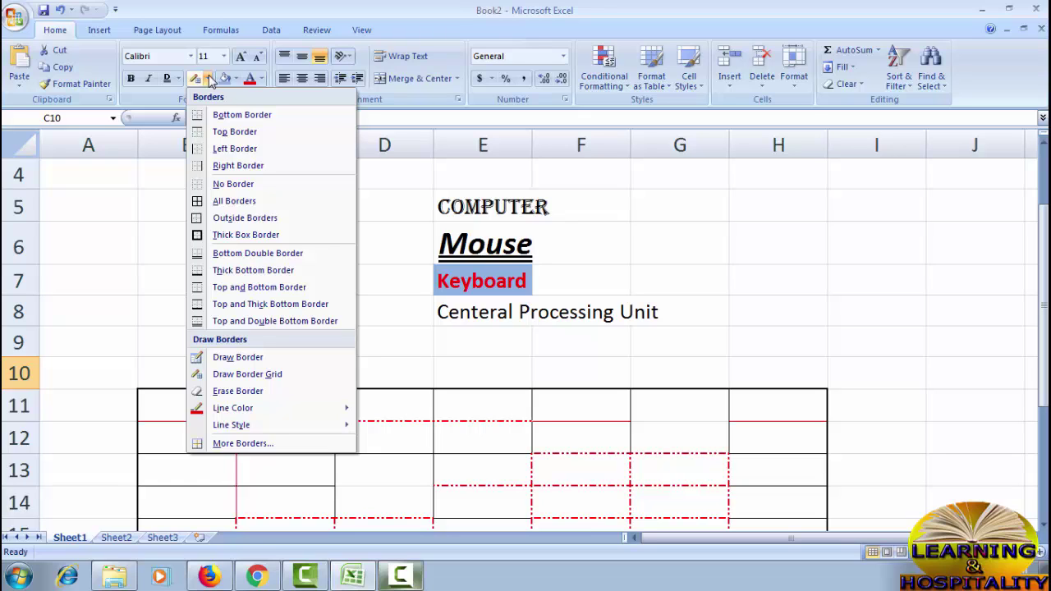
click(246, 235)
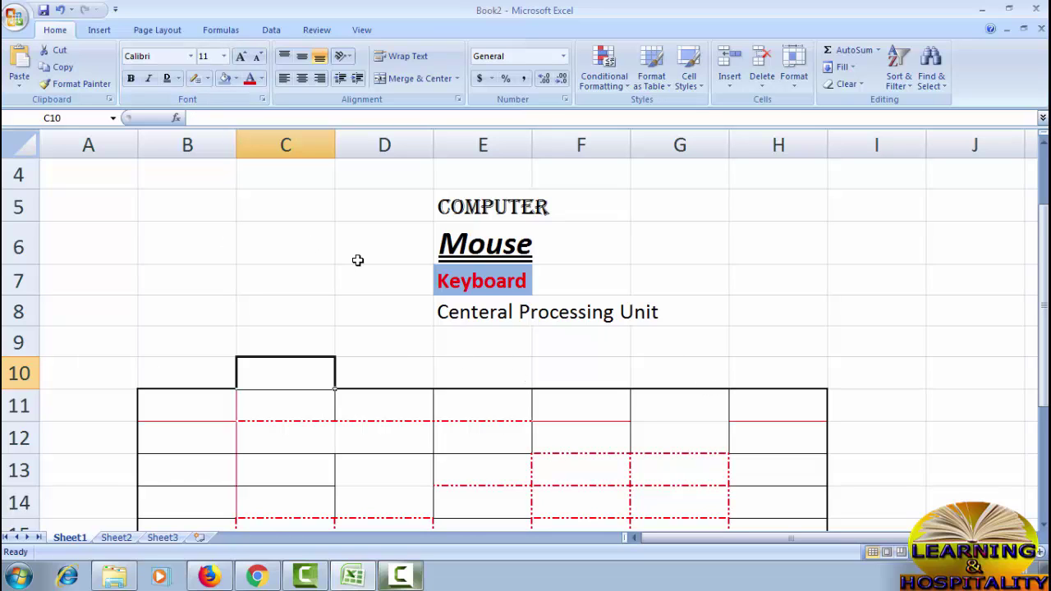
scroll(359, 261, up, 1)
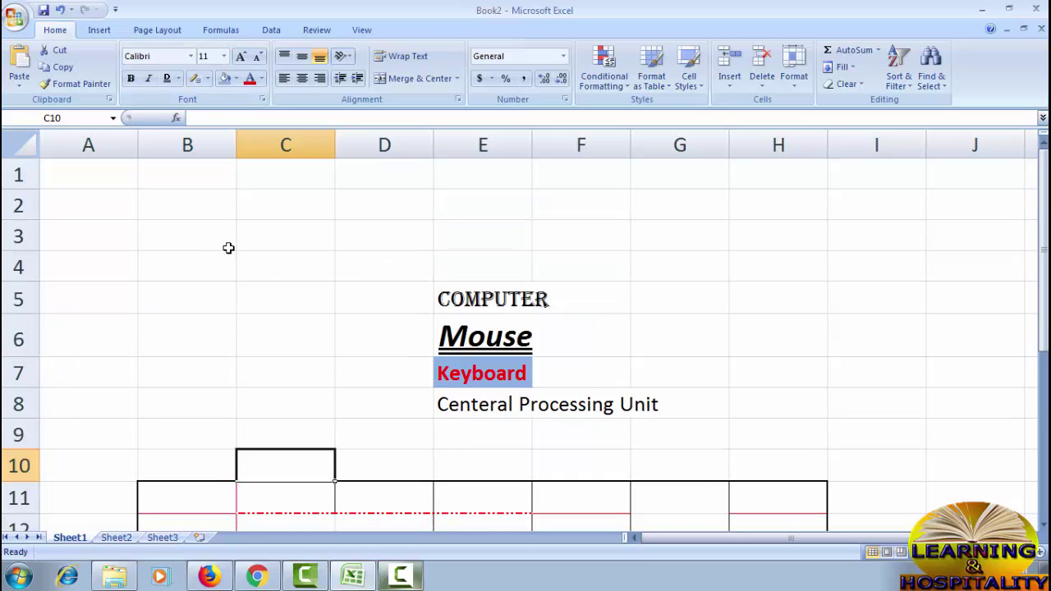
Drag the four styled words from E5:E8 into G2:G5, then deselect them
drag(462, 284, 497, 404)
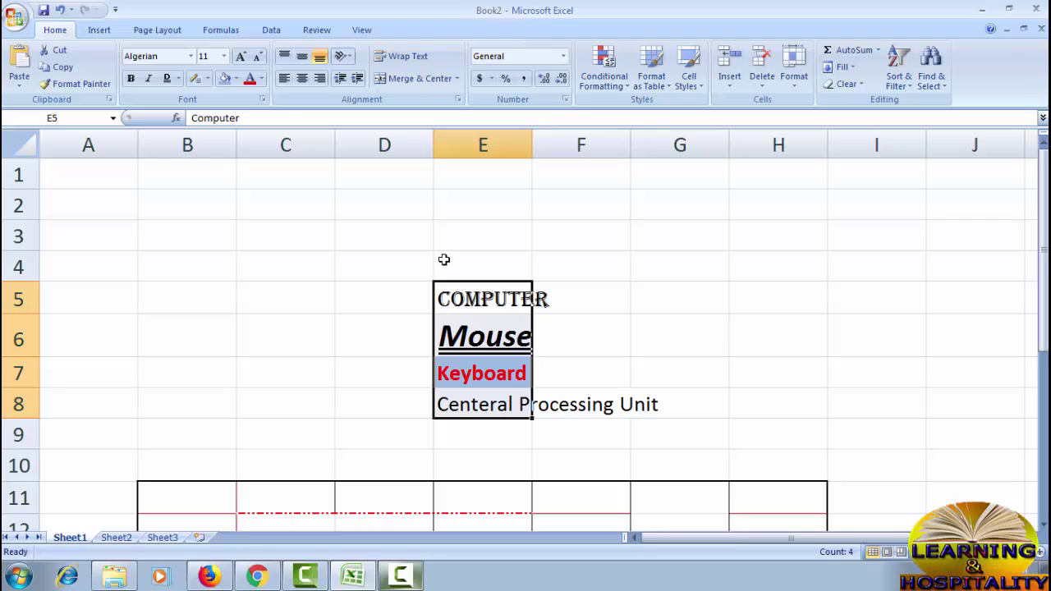
drag(487, 422, 709, 290)
click(232, 294)
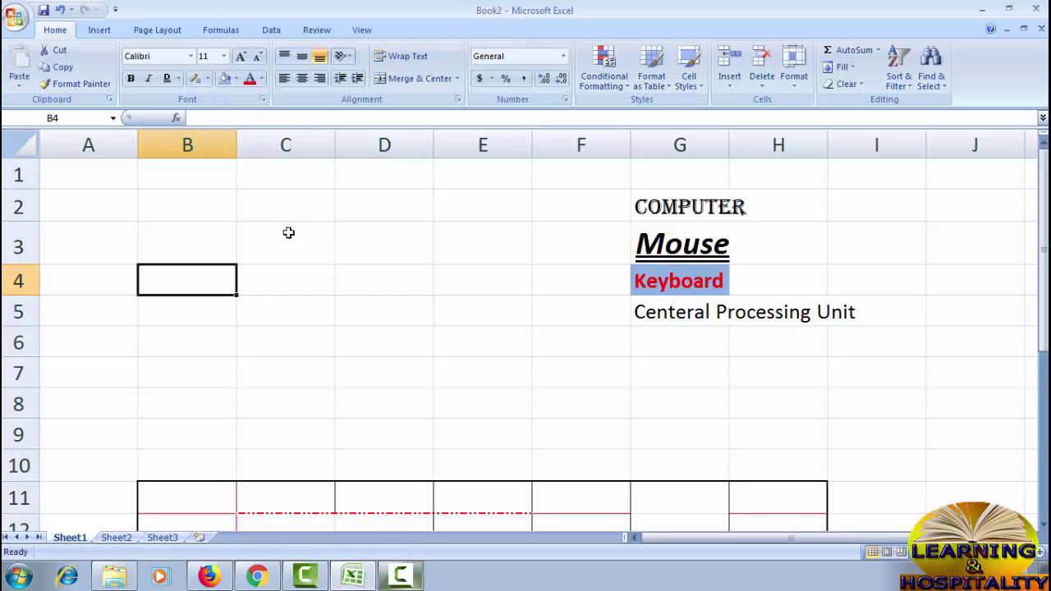
Make row 3 taller by dragging its header border down
click(332, 271)
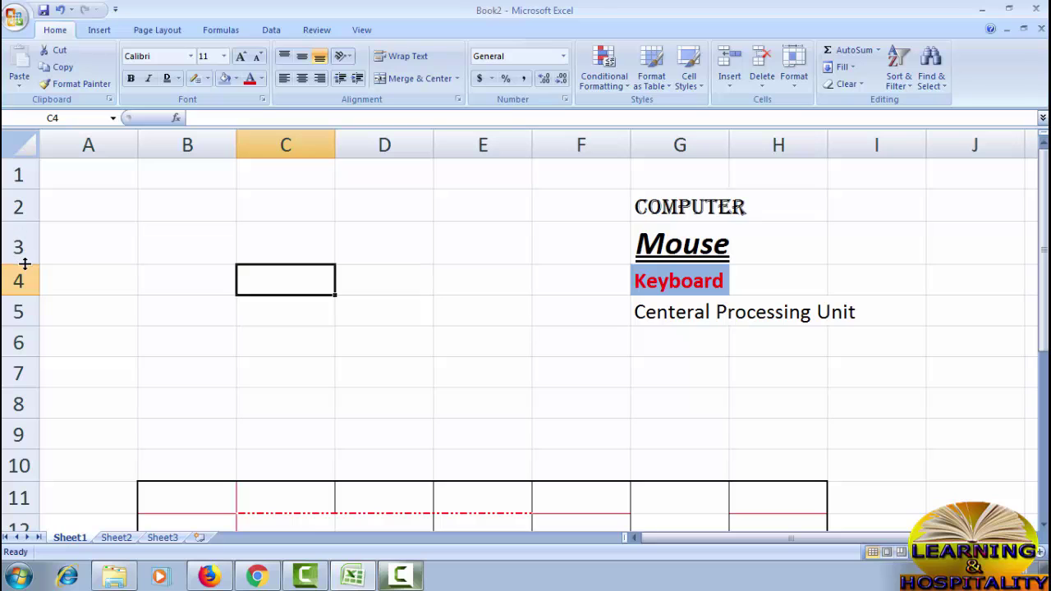
drag(19, 264, 29, 305)
click(291, 245)
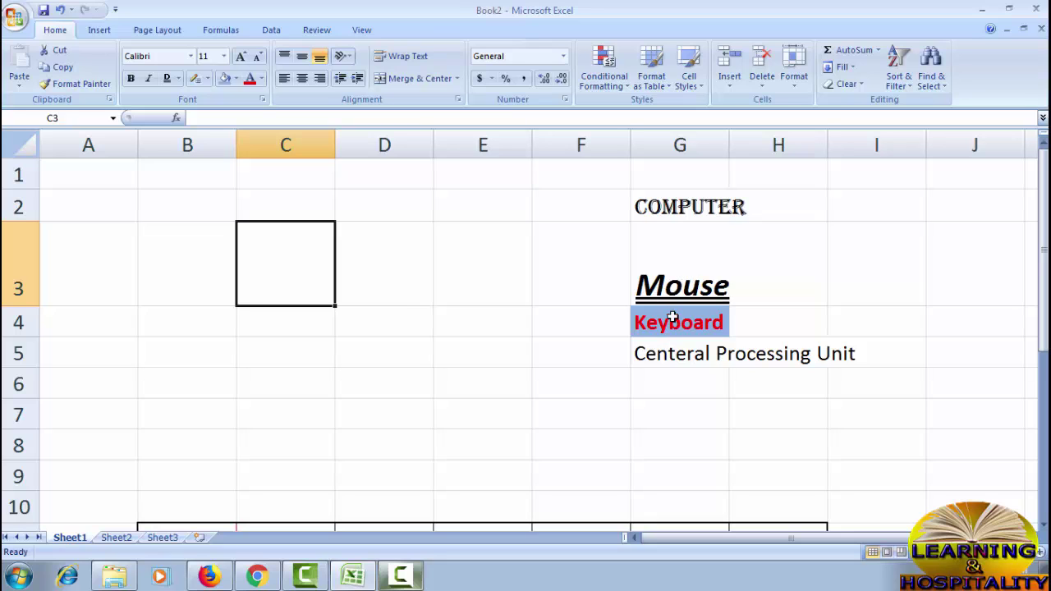
Copy 'Centeral Processing Unit' from G5 and paste it into B7
click(662, 357)
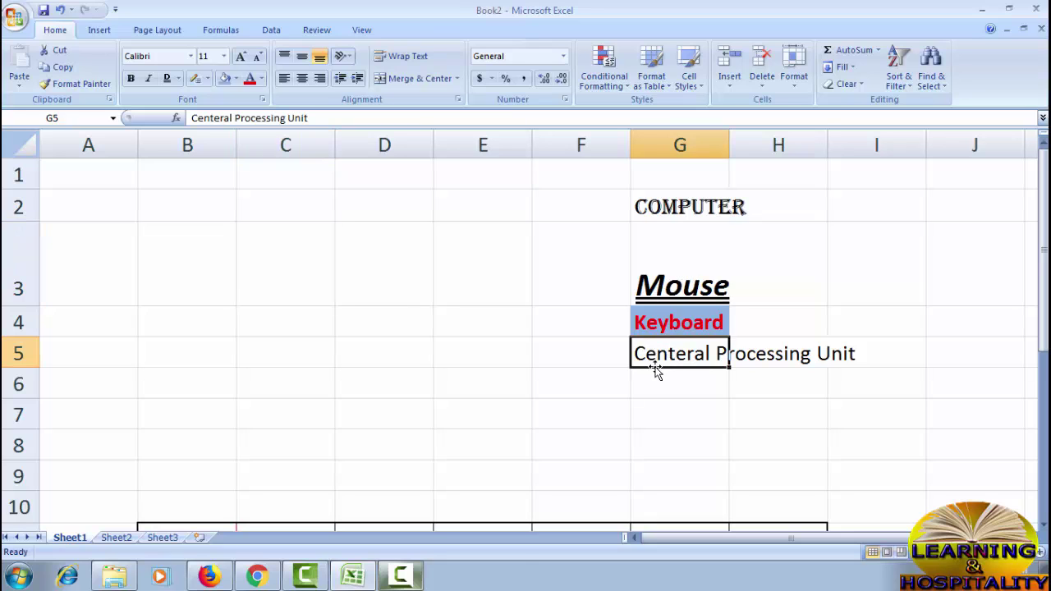
key(ctrl+c)
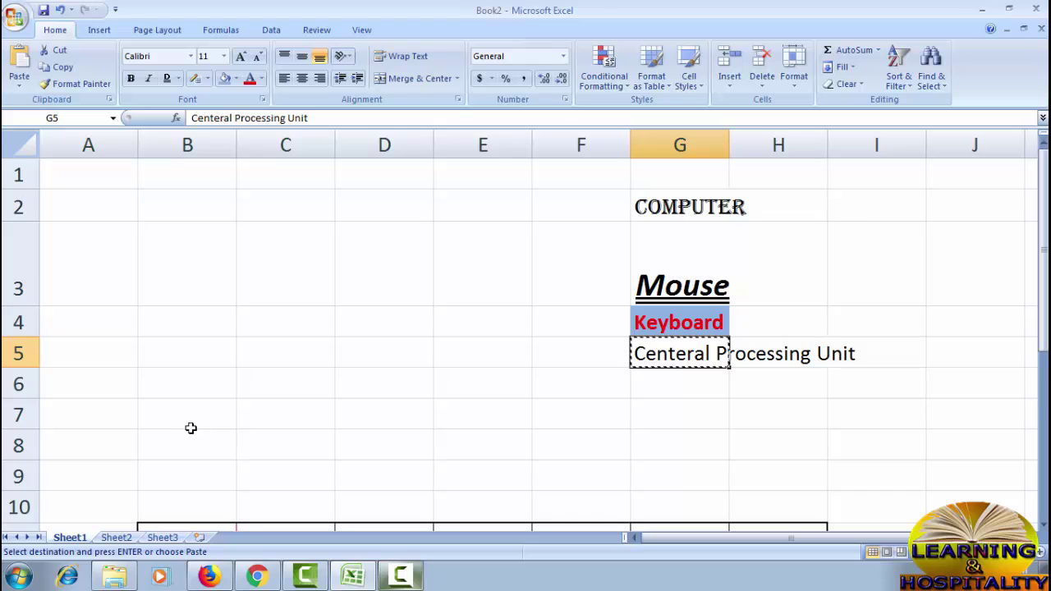
scroll(190, 428, down, 1)
click(188, 263)
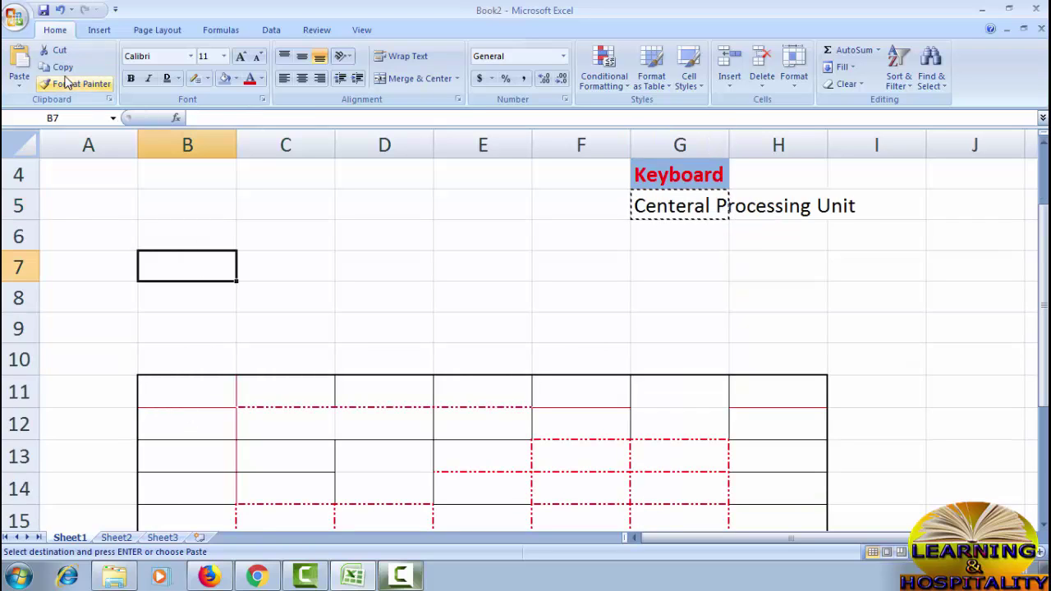
click(19, 65)
scroll(492, 373, up, 1)
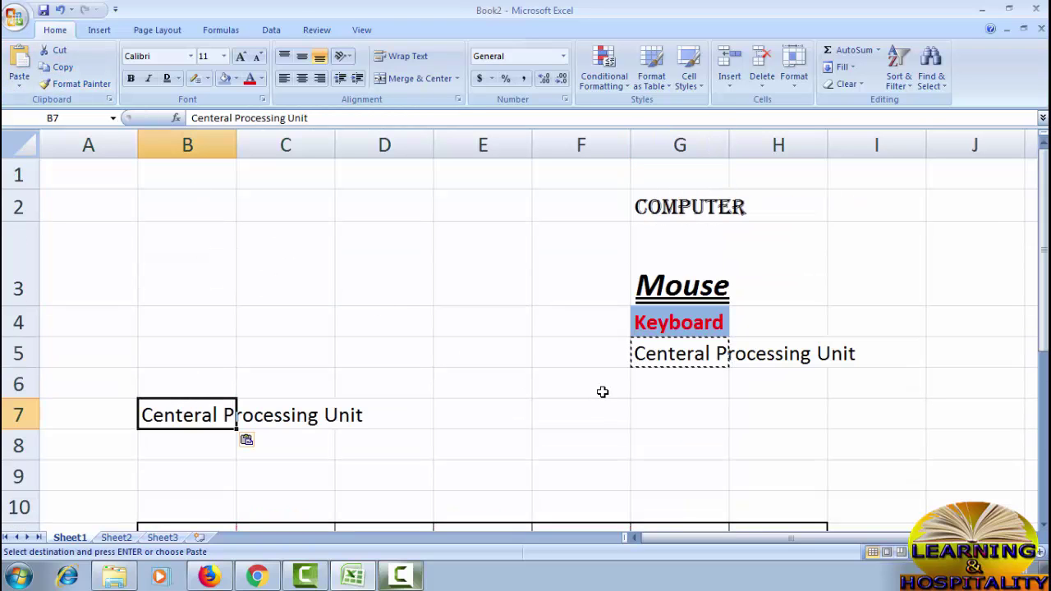
key(Escape)
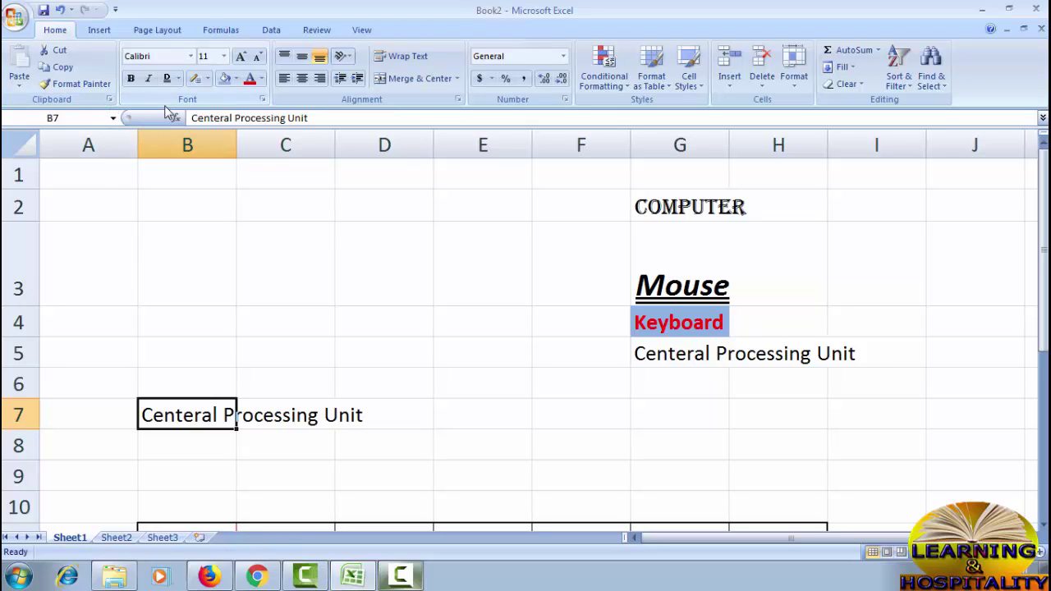
click(83, 83)
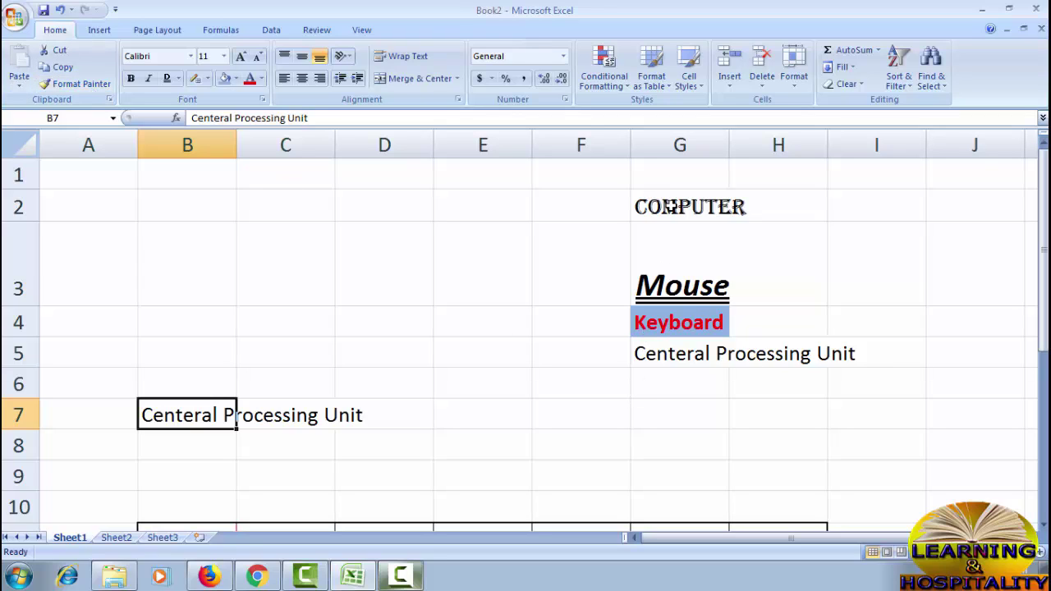
Make Computer in G2 bold, italic and underlined, and widen column G
click(669, 205)
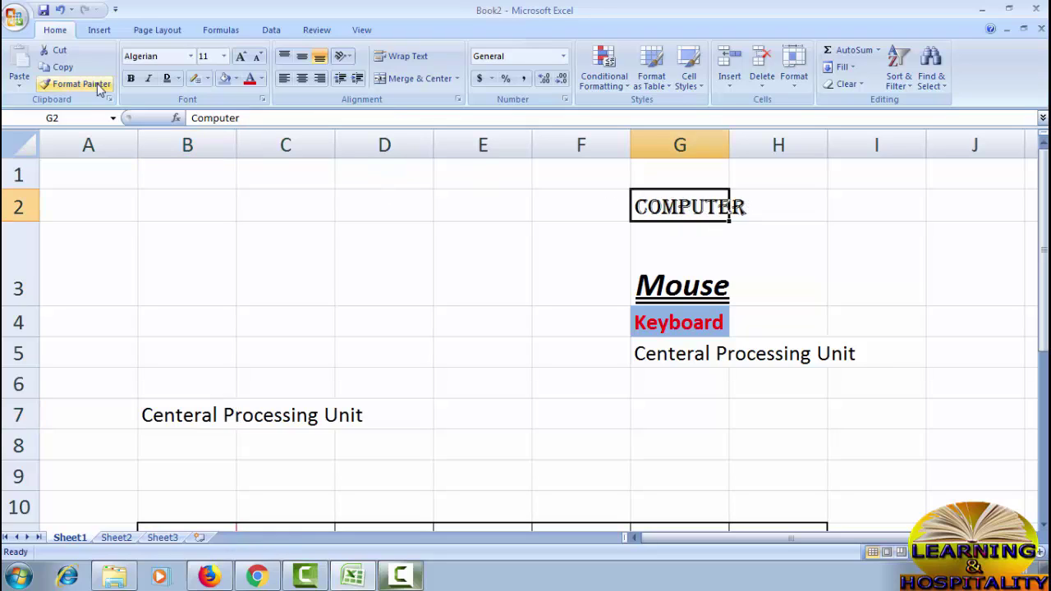
click(131, 78)
click(148, 77)
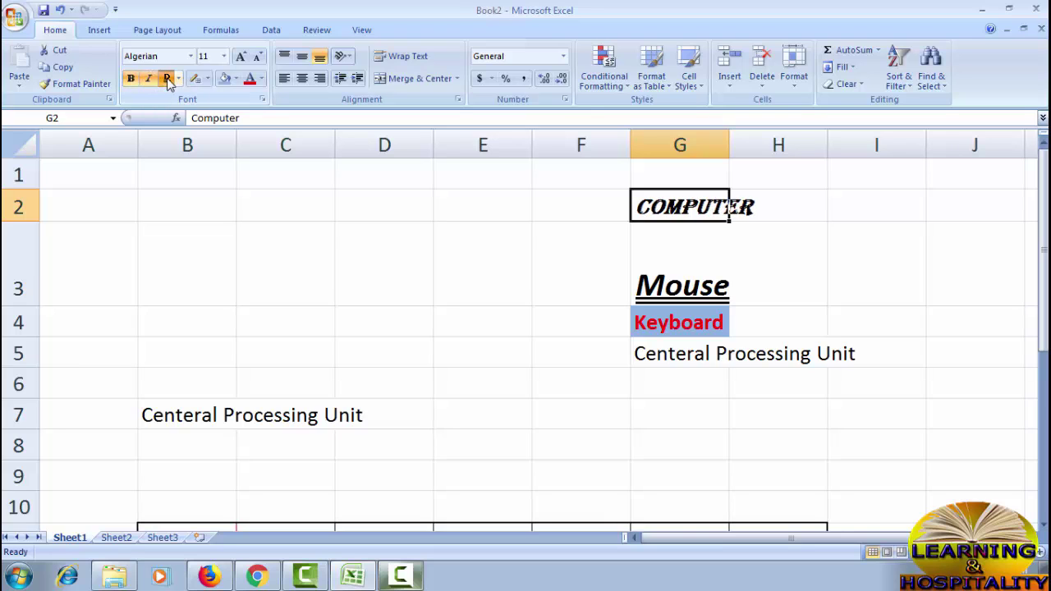
click(166, 78)
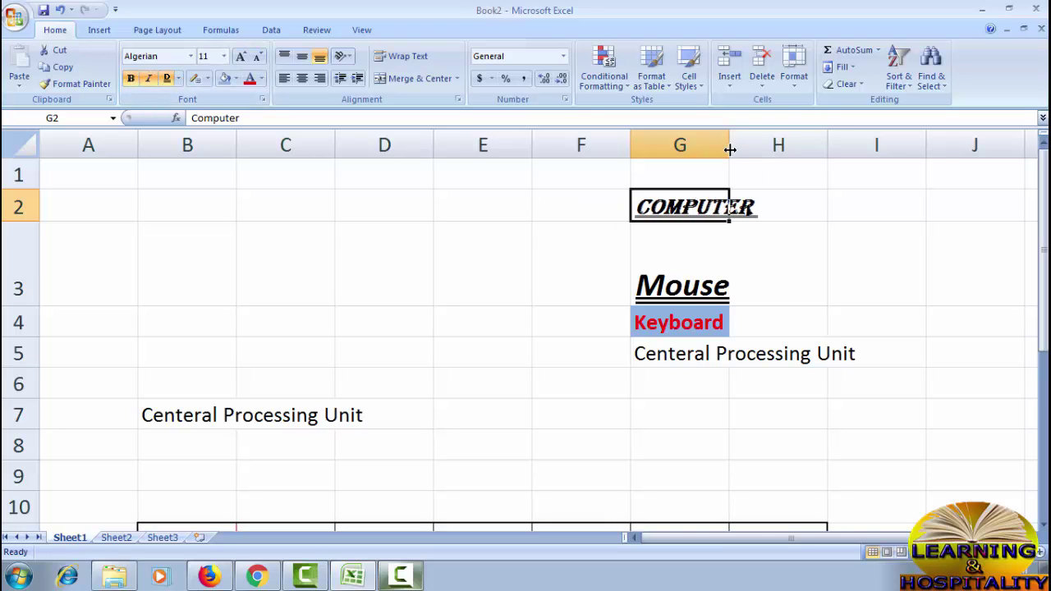
drag(729, 148, 766, 148)
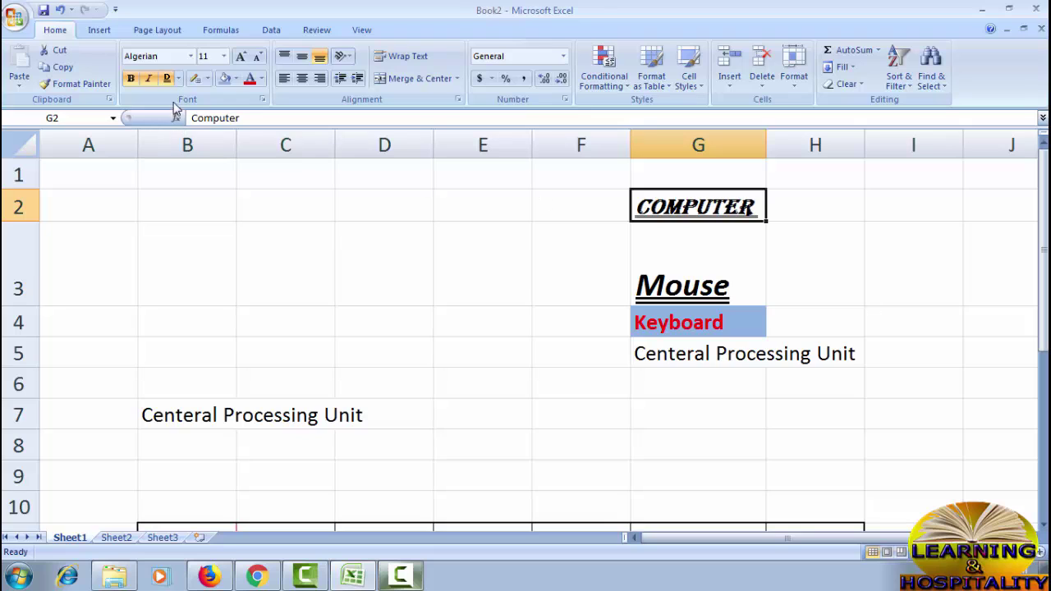
Give Computer 14-point Arabic Typesetting font, red text and a light blue fill
click(242, 55)
click(243, 56)
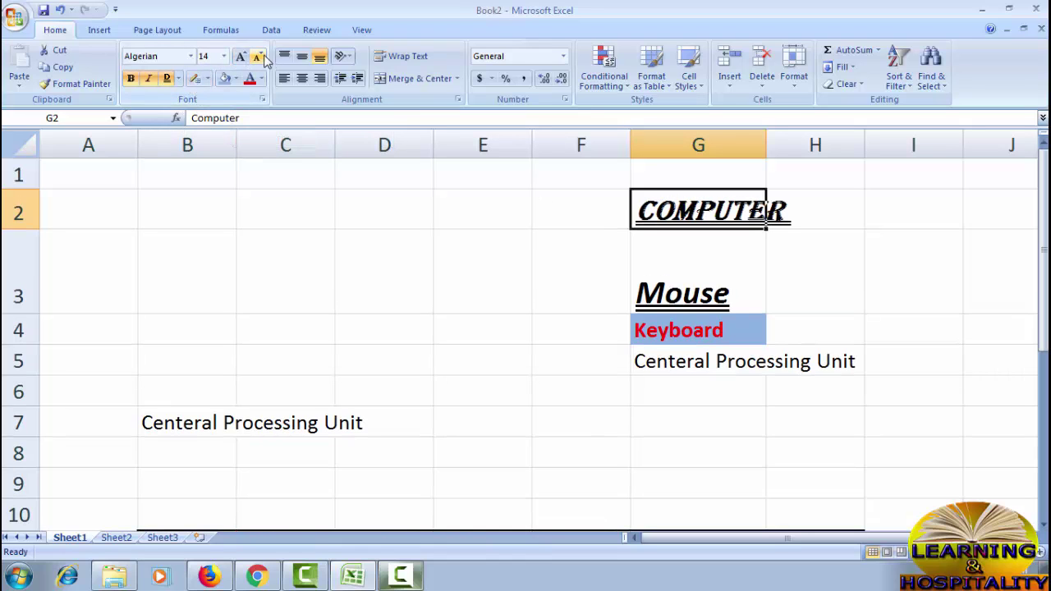
click(190, 56)
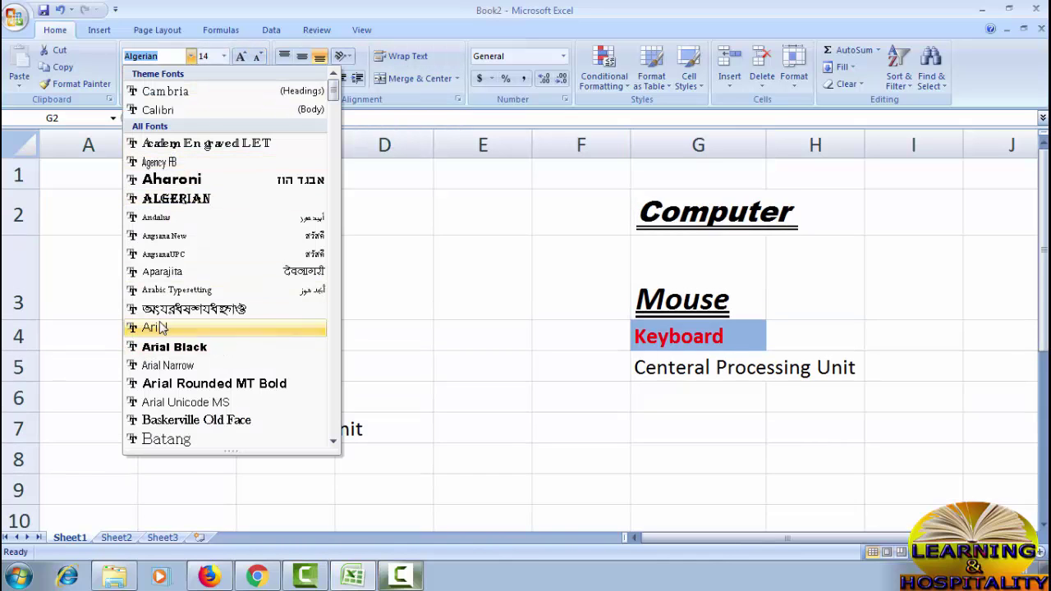
click(169, 292)
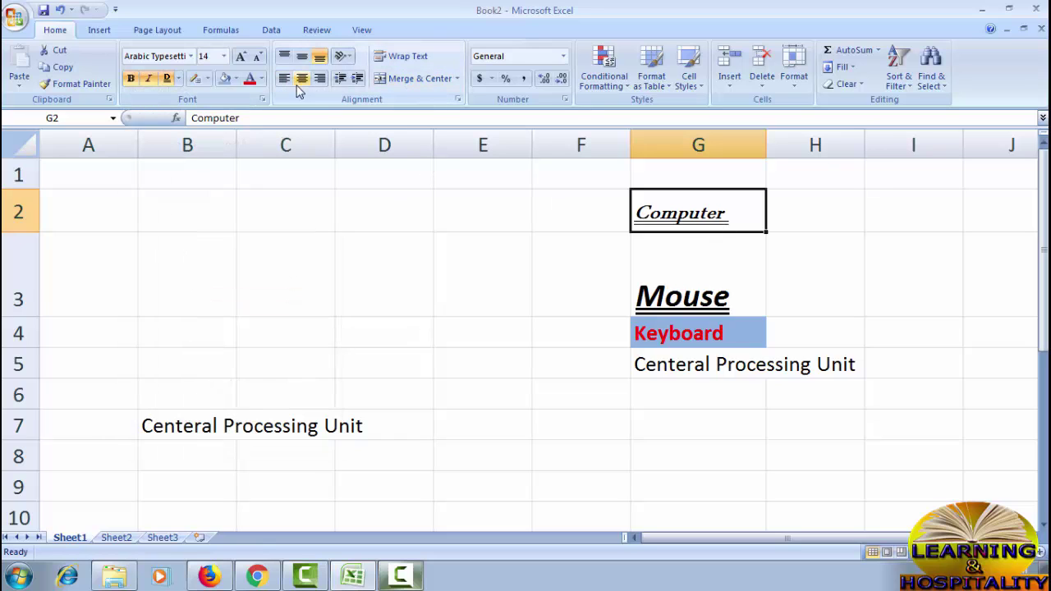
click(226, 79)
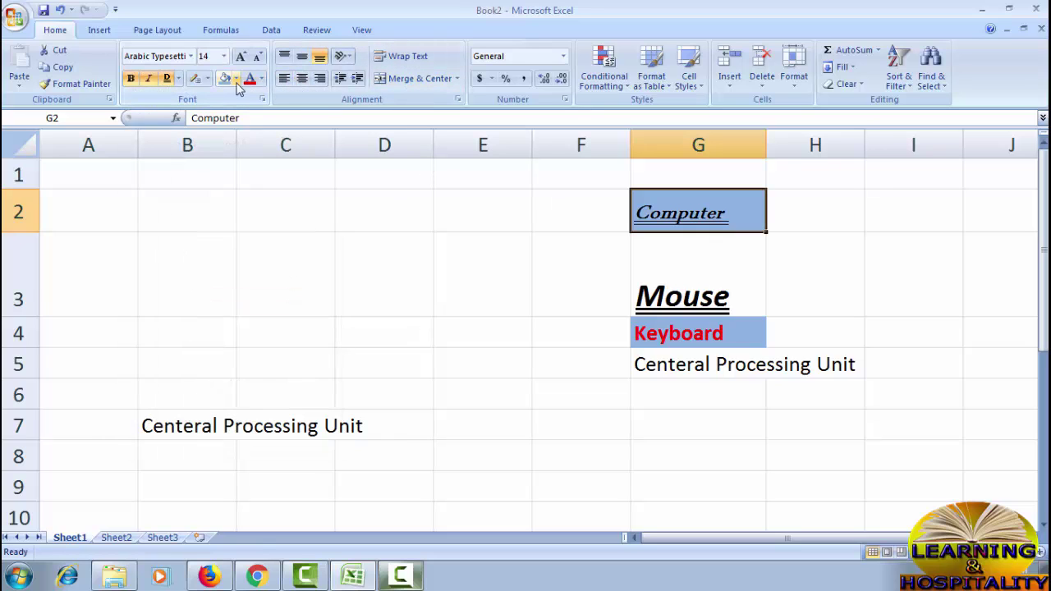
click(251, 79)
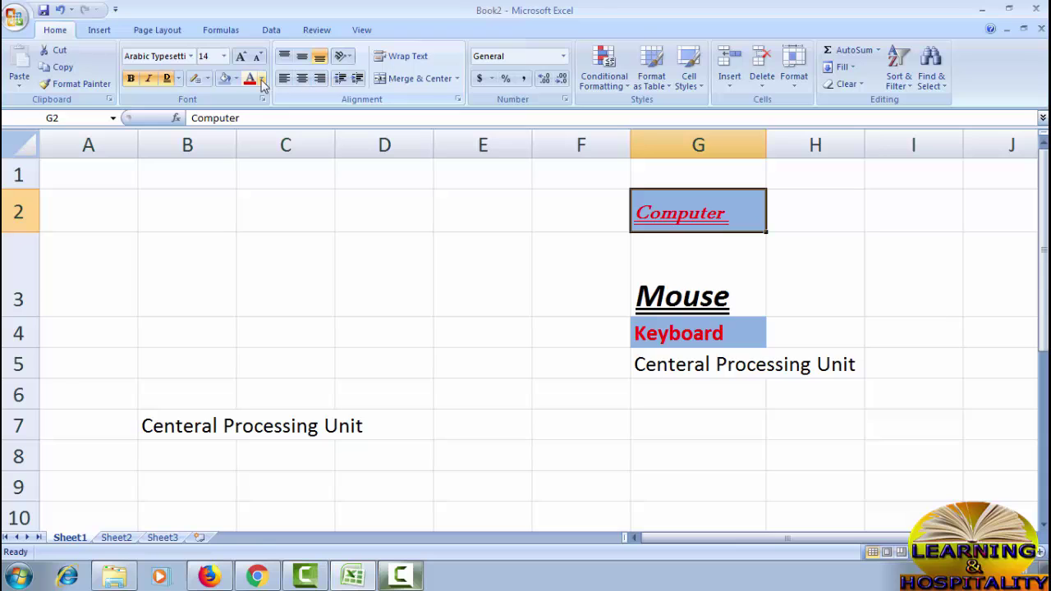
click(207, 78)
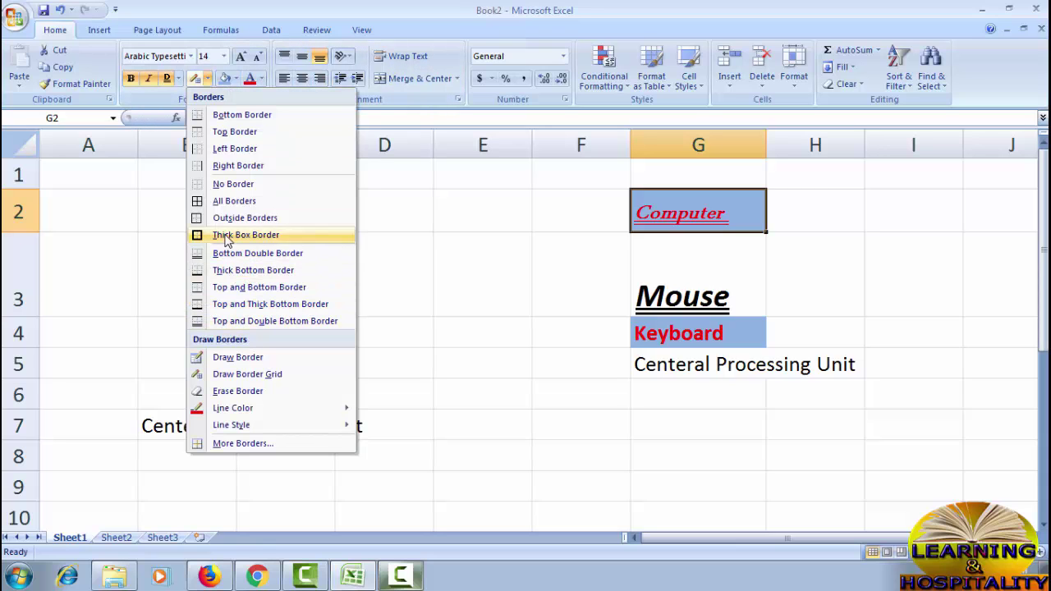
Put a thick red box border around cell G2
click(223, 238)
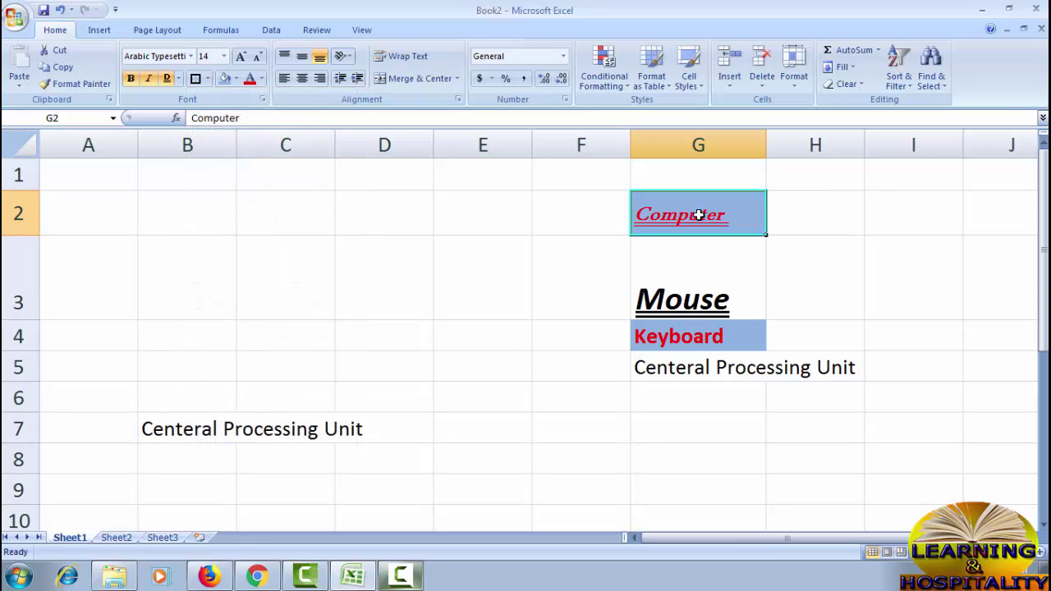
click(697, 258)
click(866, 258)
click(698, 204)
Enlarge Computer to 20 points, widen column G and make row 2 taller
click(242, 55)
click(241, 55)
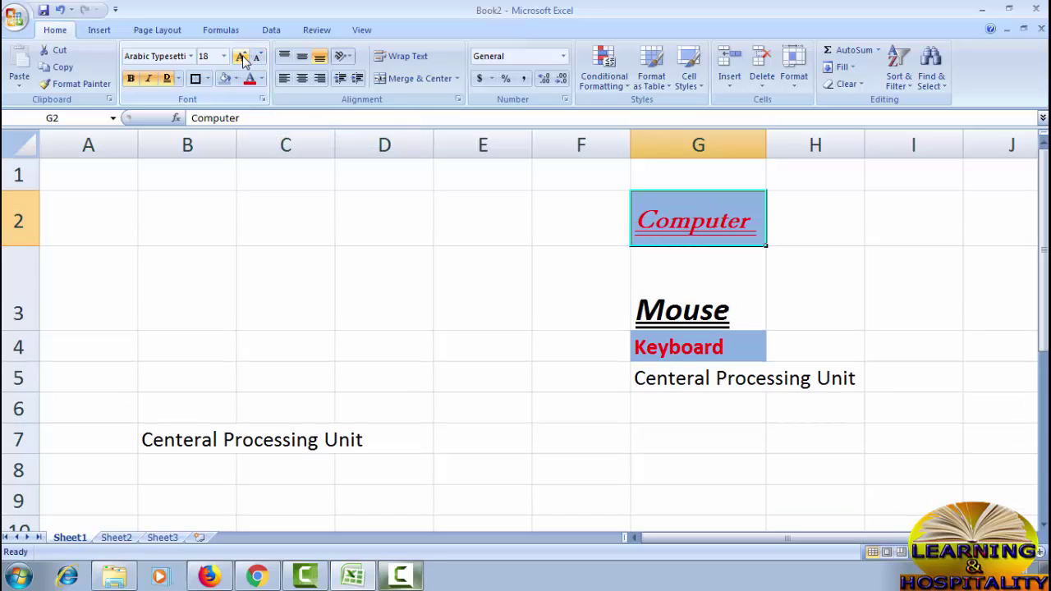
click(242, 55)
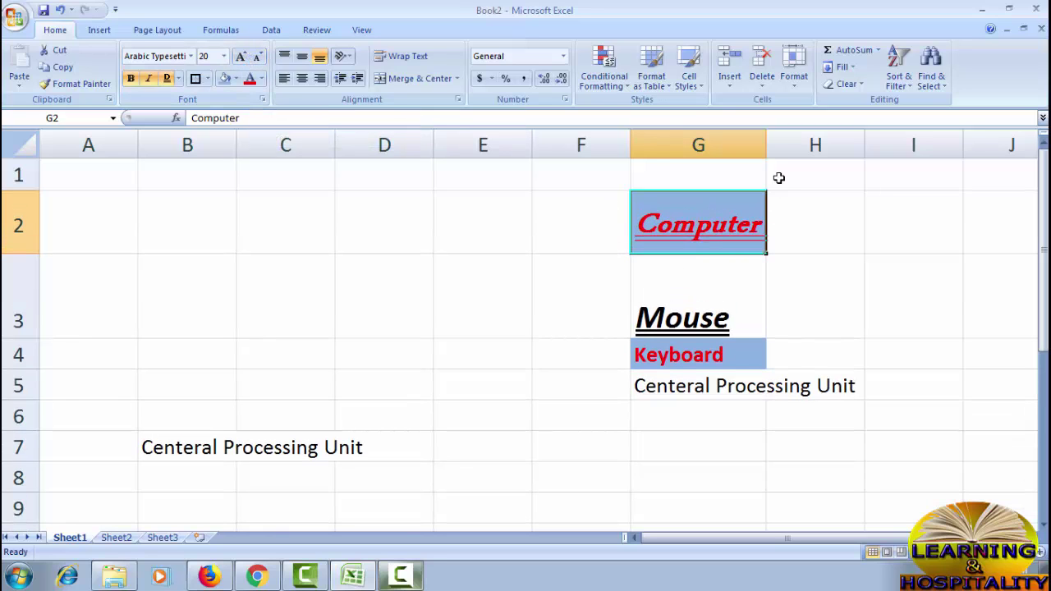
drag(766, 147, 775, 149)
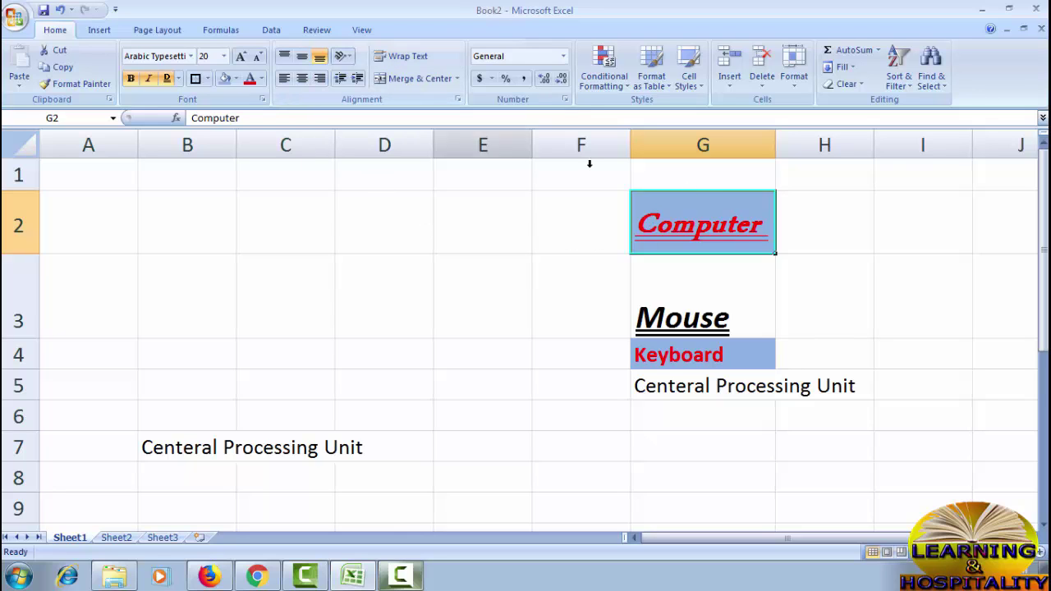
drag(25, 254, 25, 281)
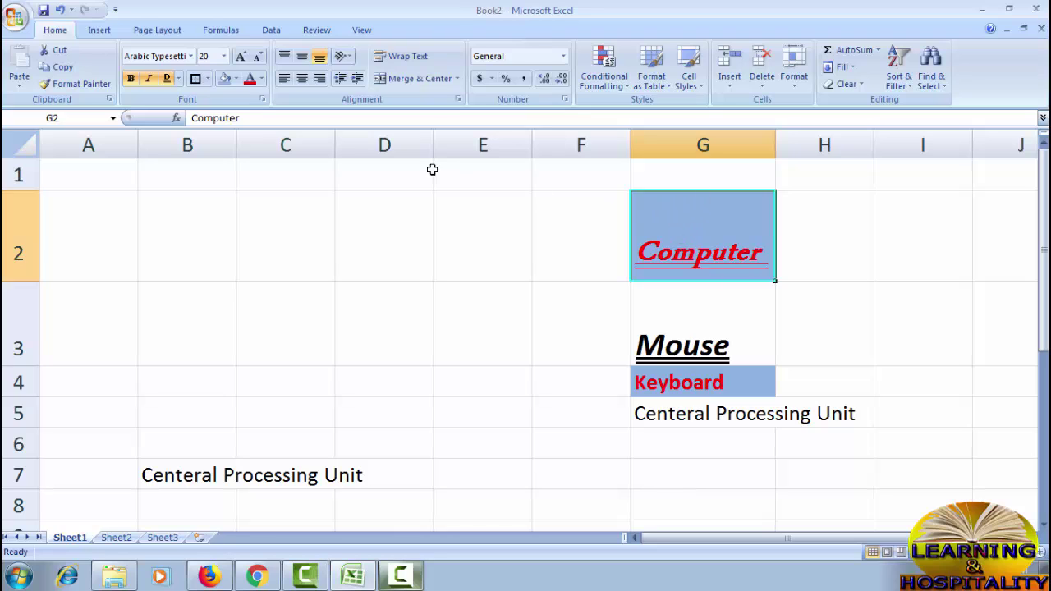
Middle-align Computer vertically within cell G2
click(303, 60)
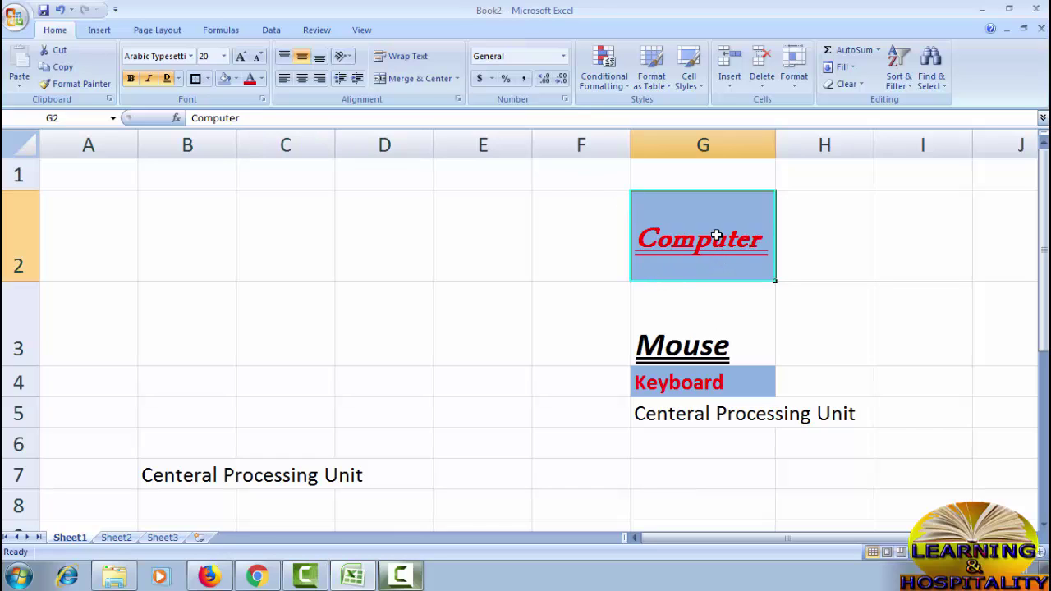
scroll(692, 238, down, 1)
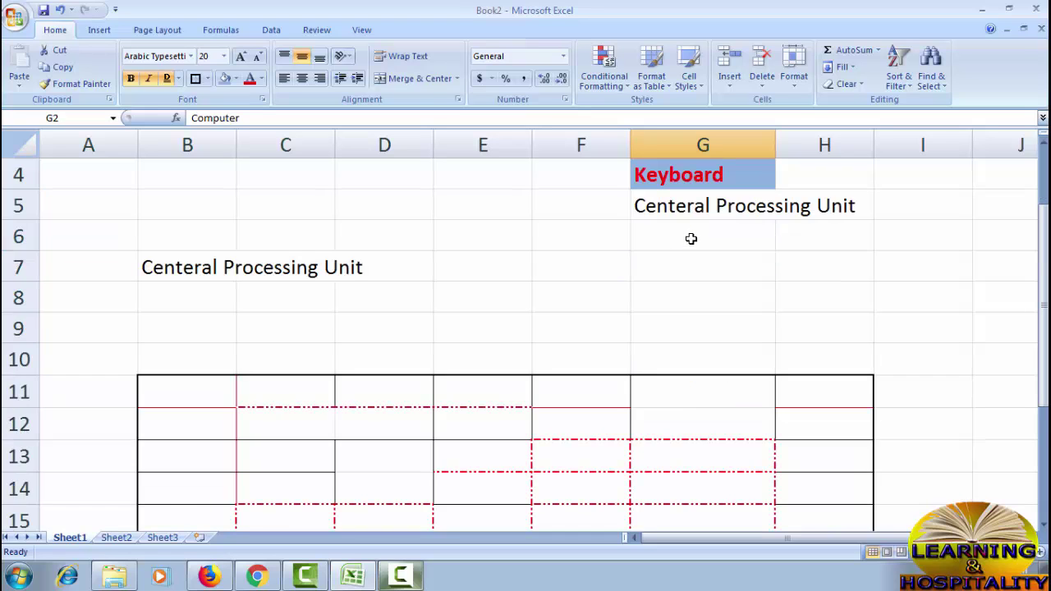
scroll(692, 237, up, 1)
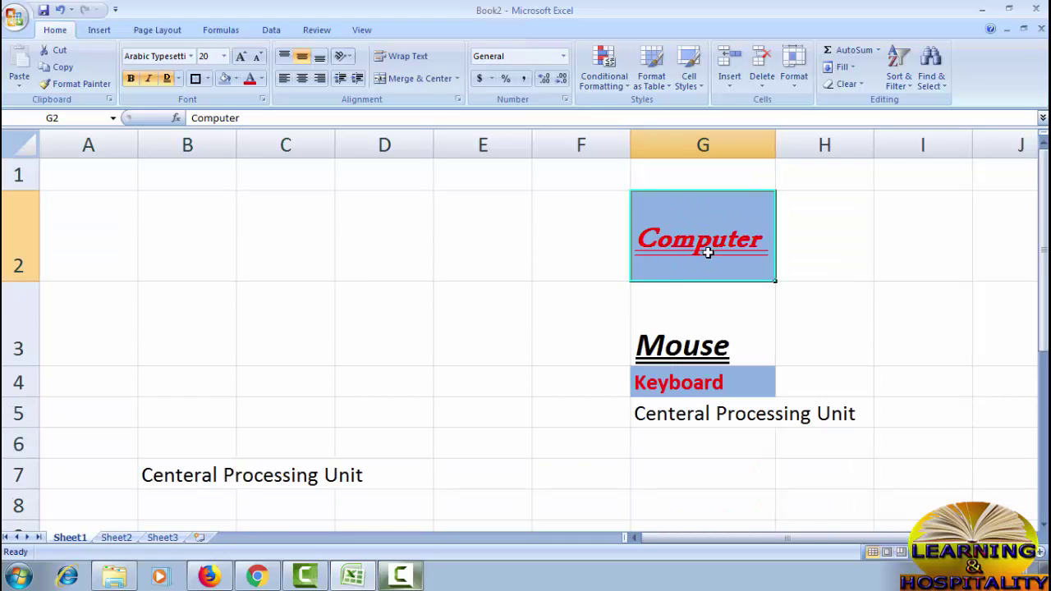
click(170, 398)
click(164, 474)
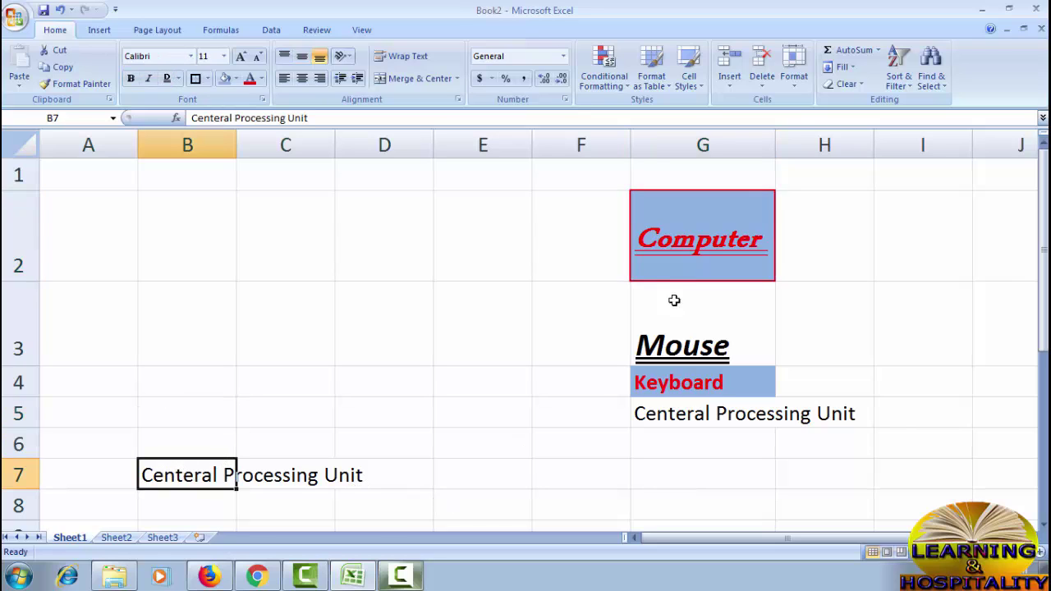
click(686, 228)
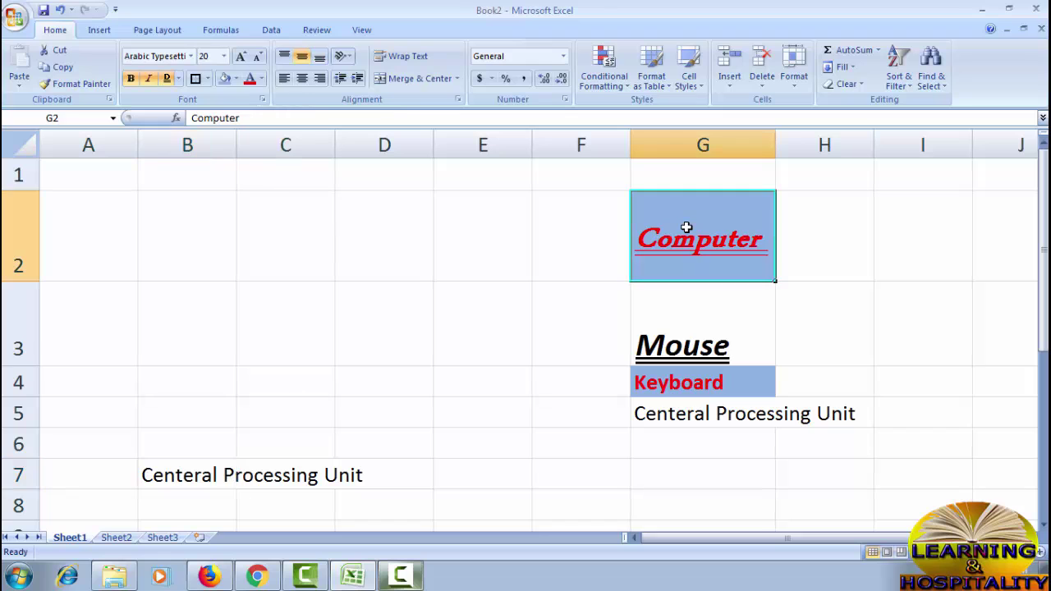
Format-paint Computer's style from G2 onto 'Centeral Processing Unit' in B7
click(81, 85)
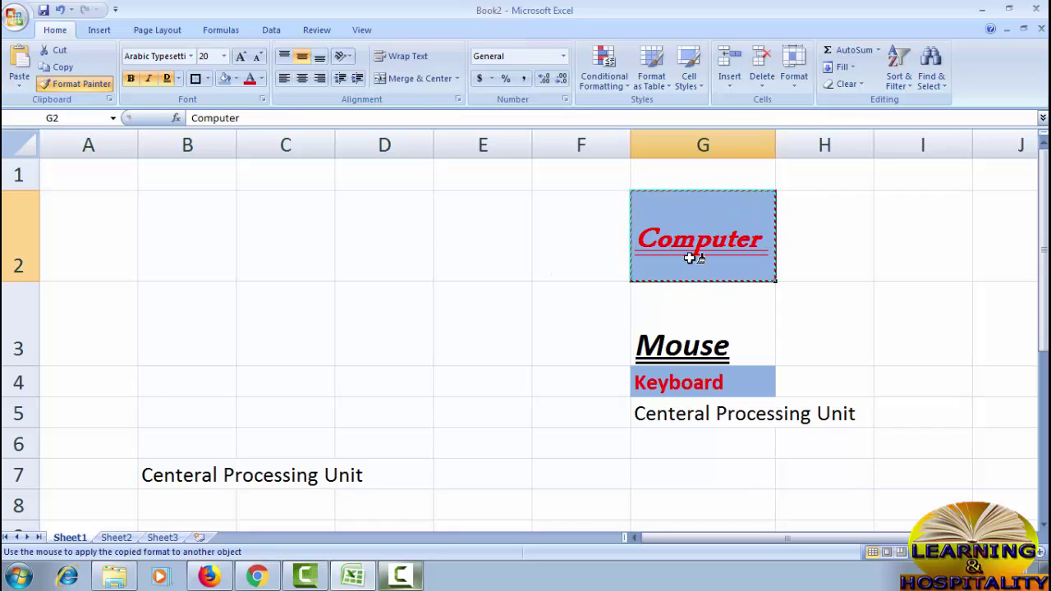
click(176, 479)
scroll(383, 489, down, 1)
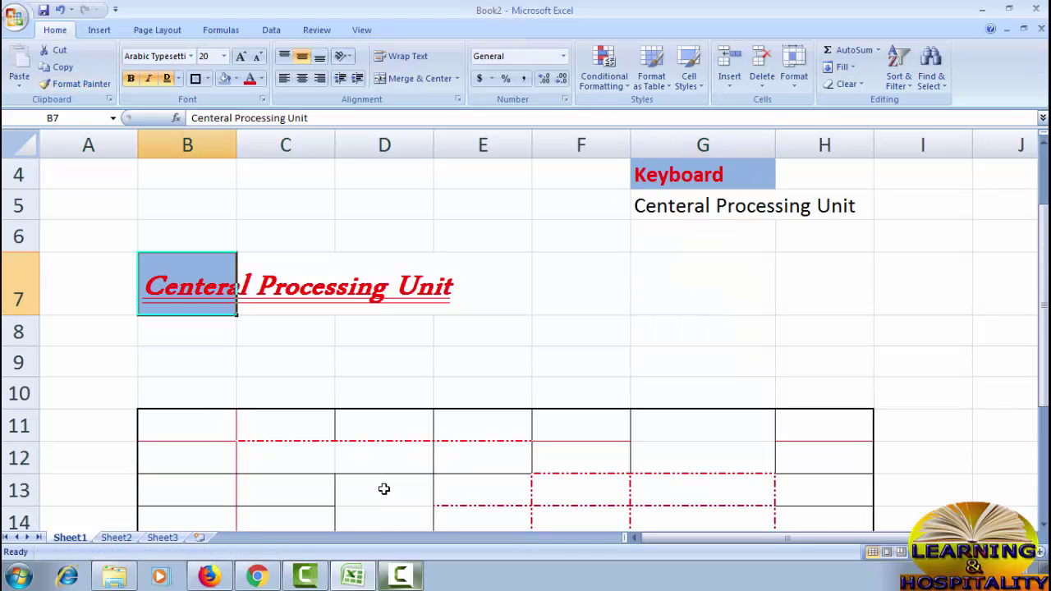
scroll(470, 322, up, 1)
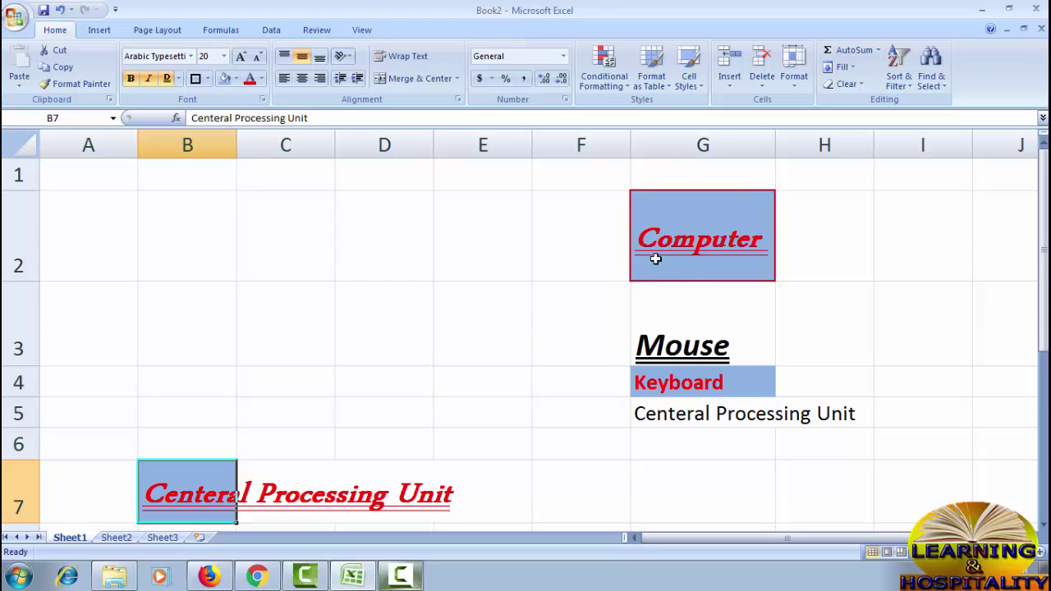
scroll(575, 246, down, 2)
scroll(566, 233, up, 1)
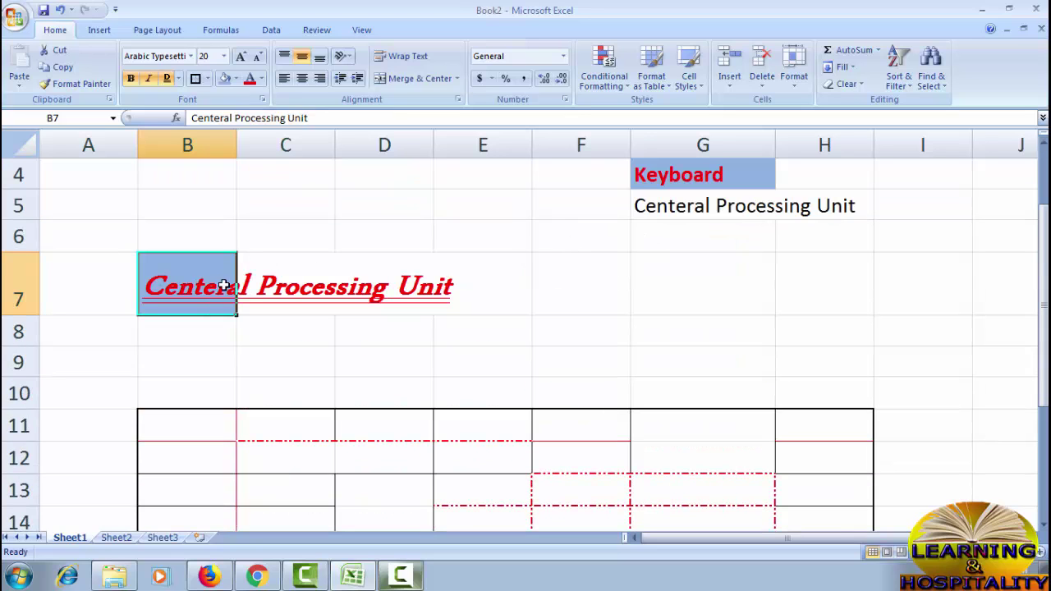
click(296, 291)
click(246, 356)
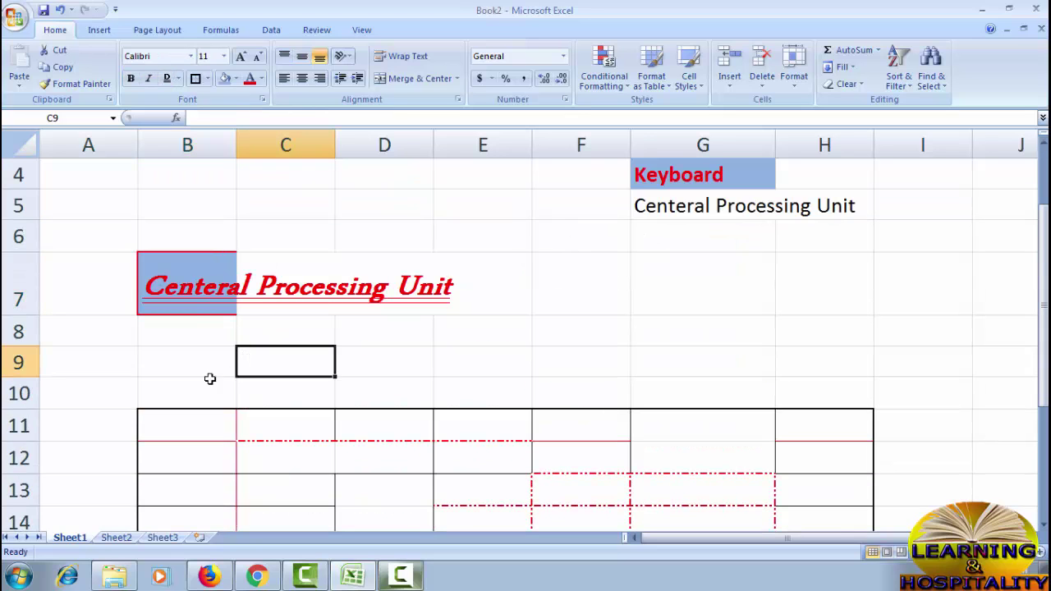
click(174, 294)
Widen column B to fit the text and make row 7 taller
drag(236, 145, 484, 170)
click(396, 391)
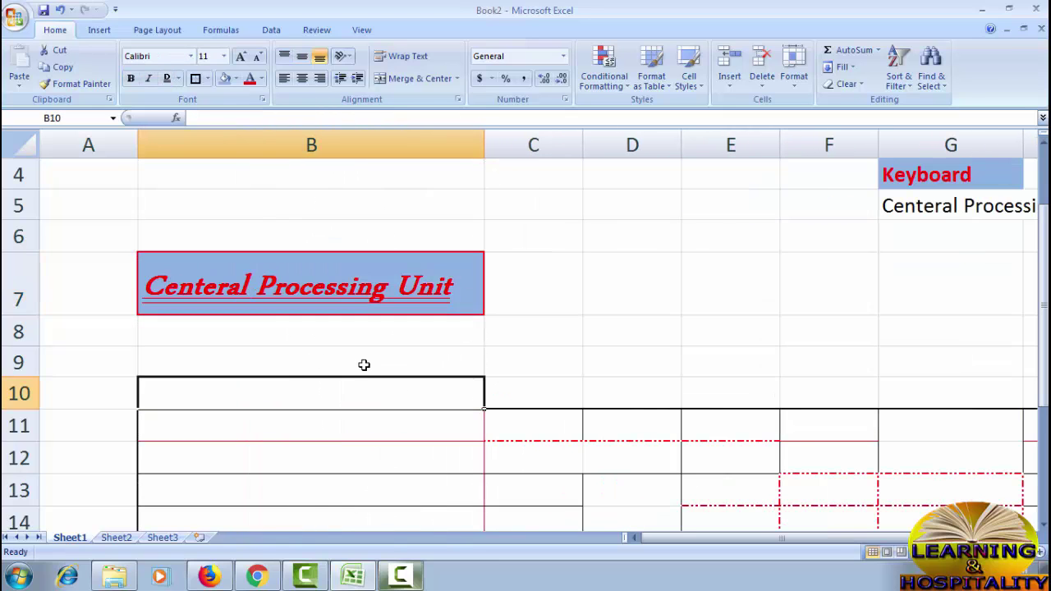
scroll(364, 364, up, 1)
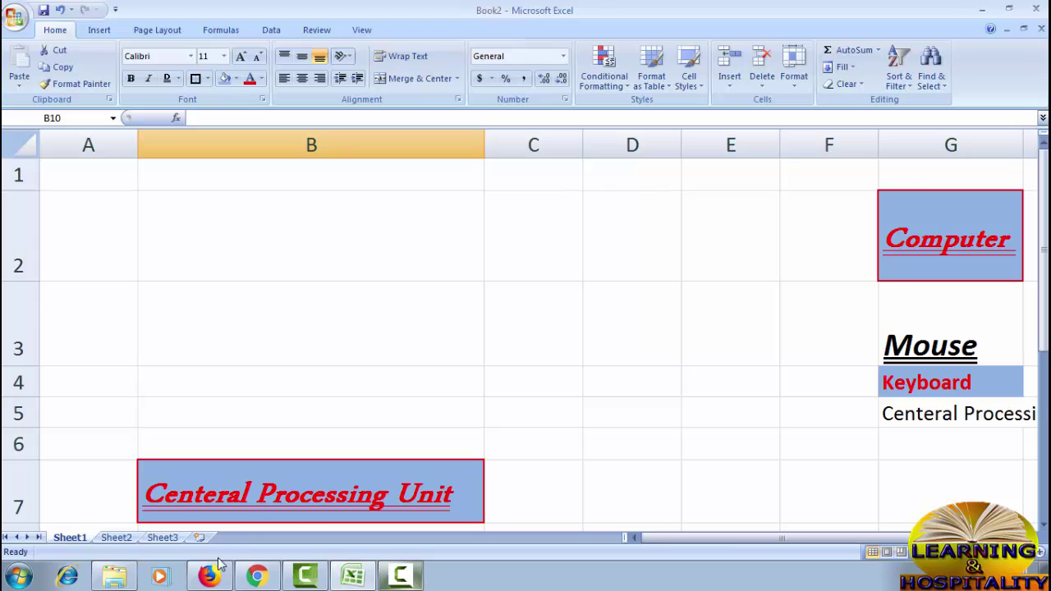
scroll(243, 485, down, 1)
drag(16, 315, 44, 357)
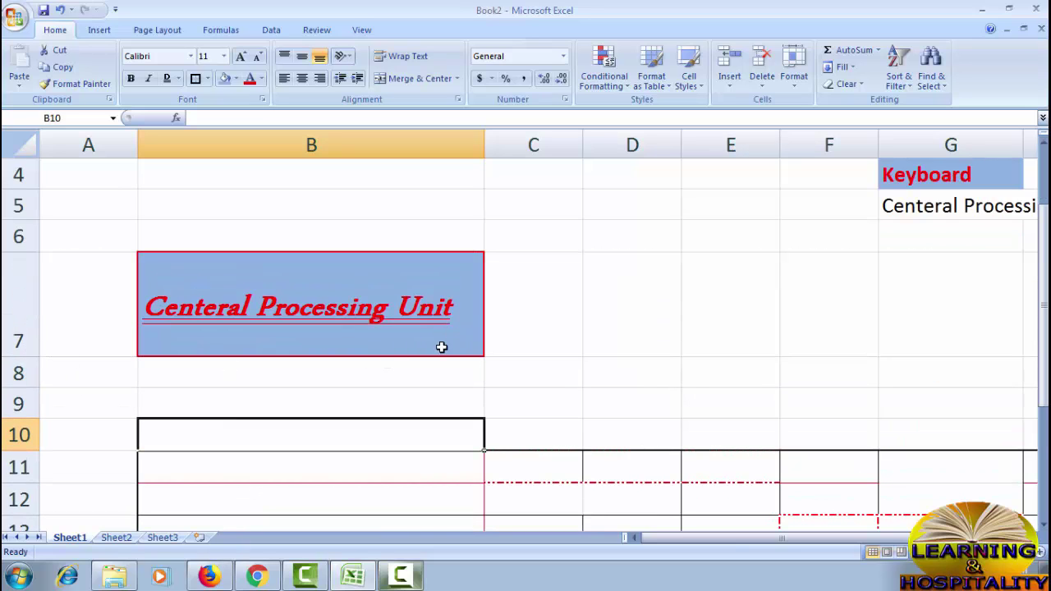
scroll(575, 328, up, 1)
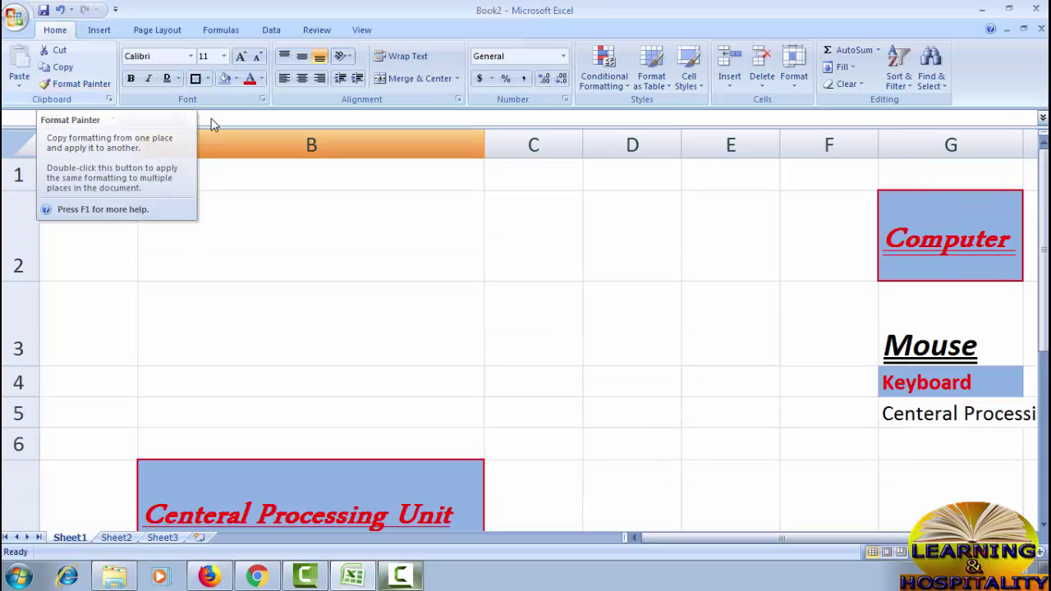
click(777, 361)
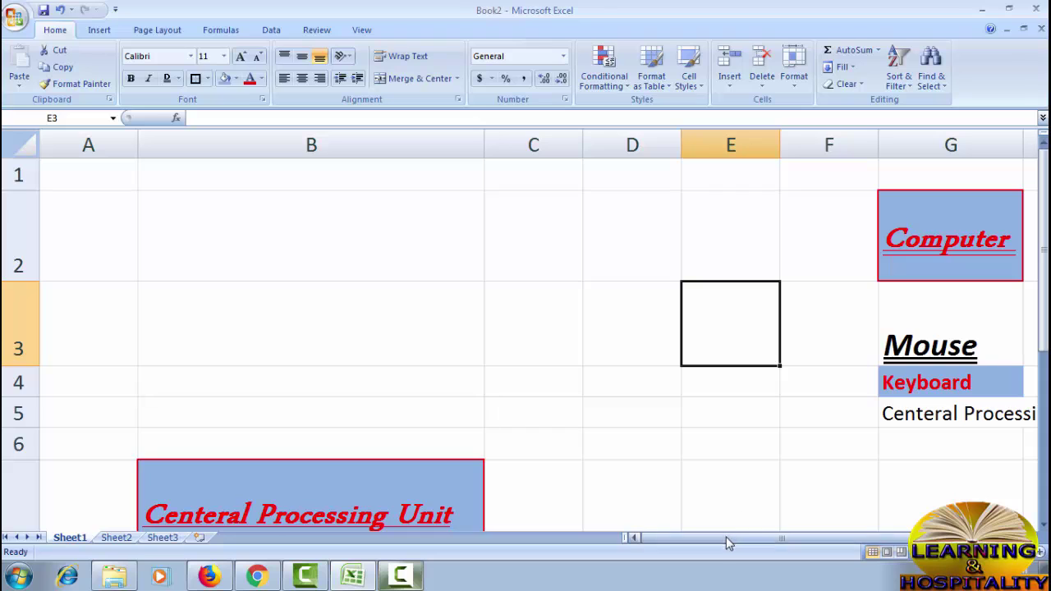
drag(727, 542, 825, 544)
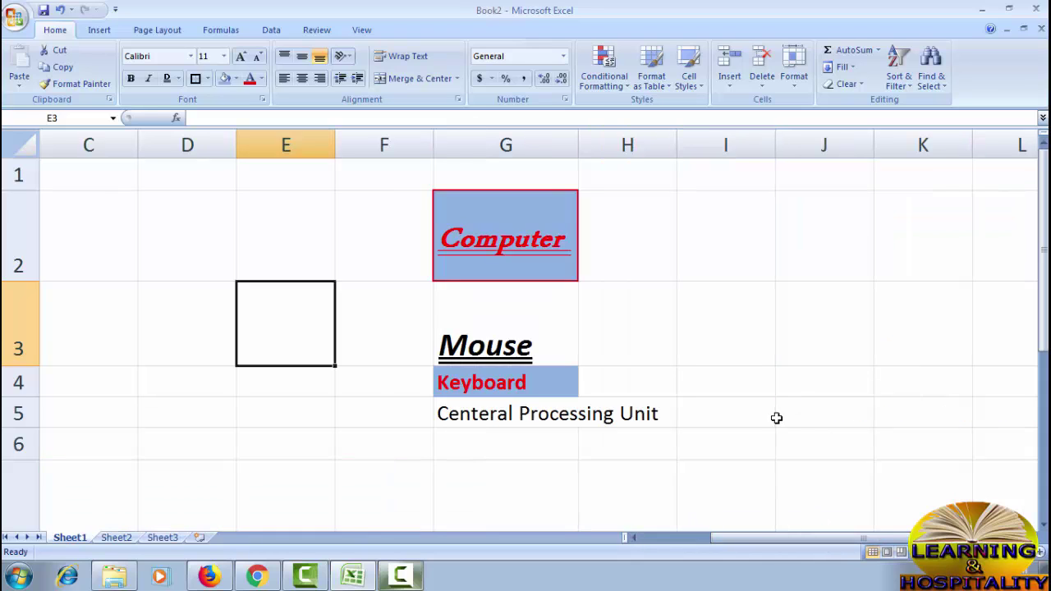
click(499, 333)
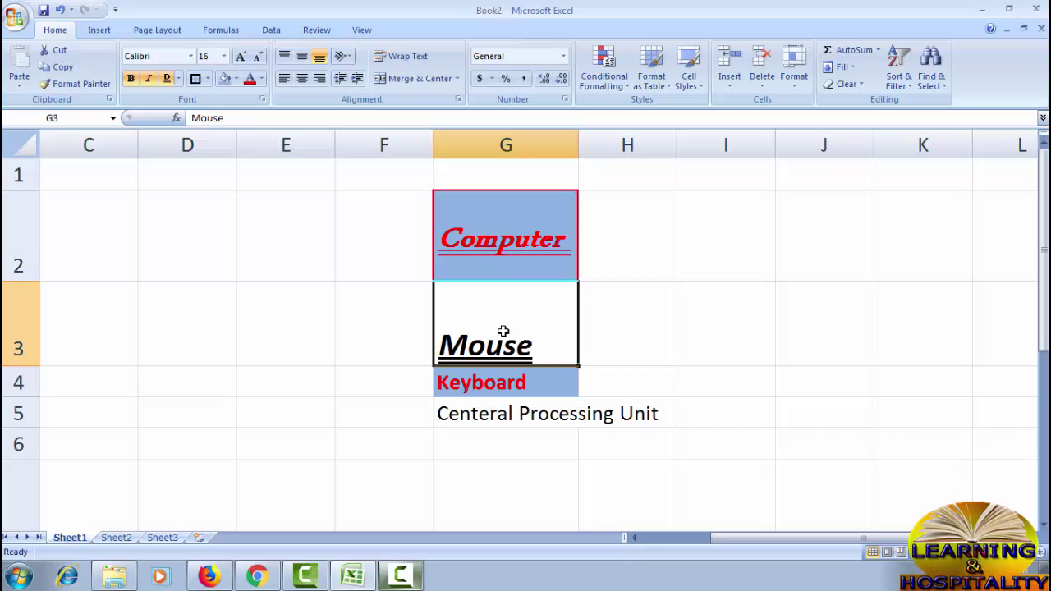
Copy Mouse from G3 into J2:J5 and widen column J to fit
click(54, 73)
drag(813, 216, 826, 414)
key(Return)
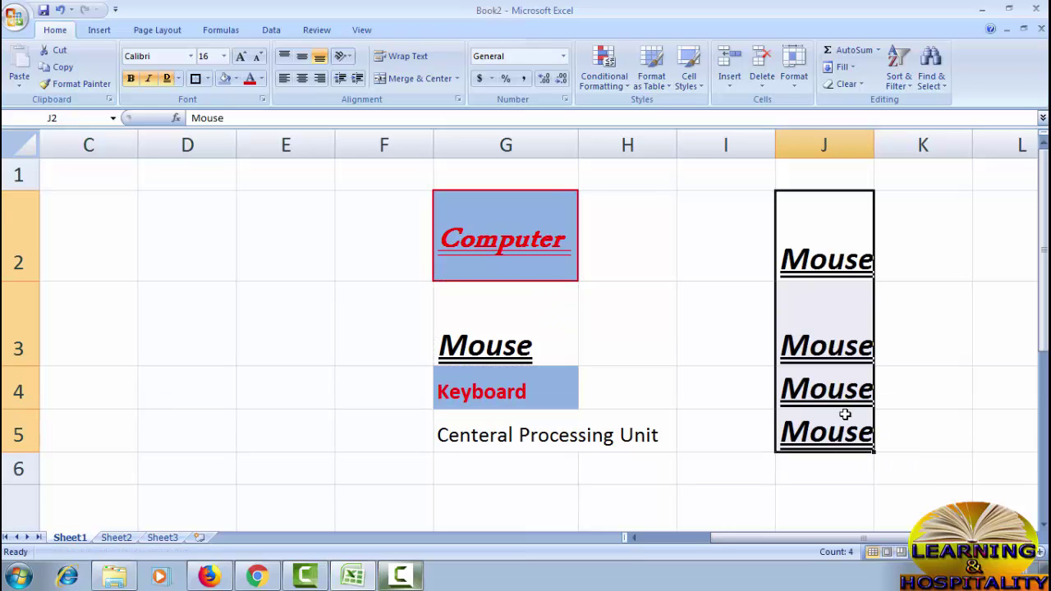
drag(871, 145, 901, 145)
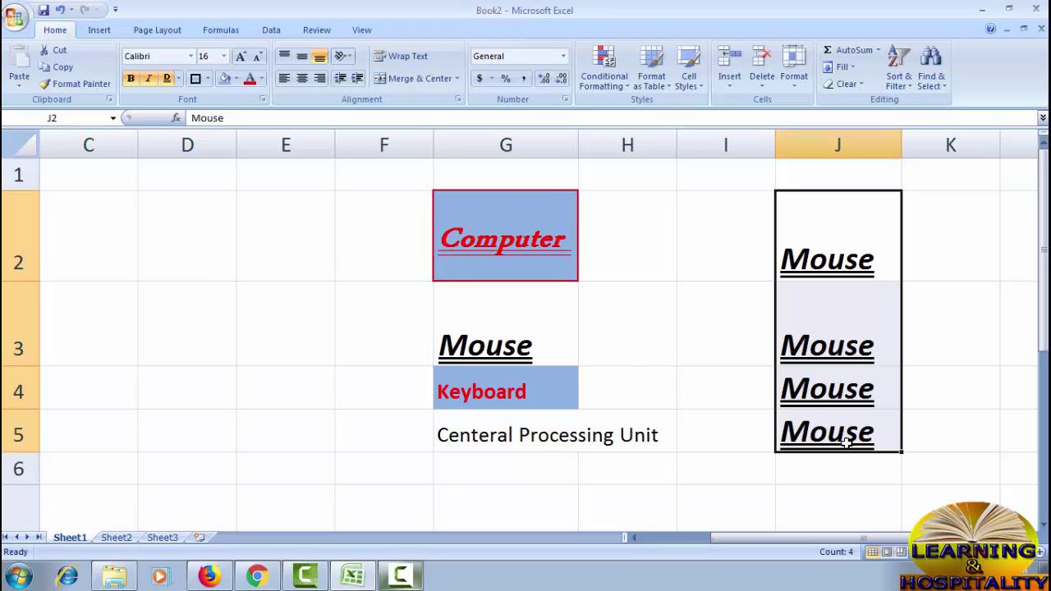
click(522, 254)
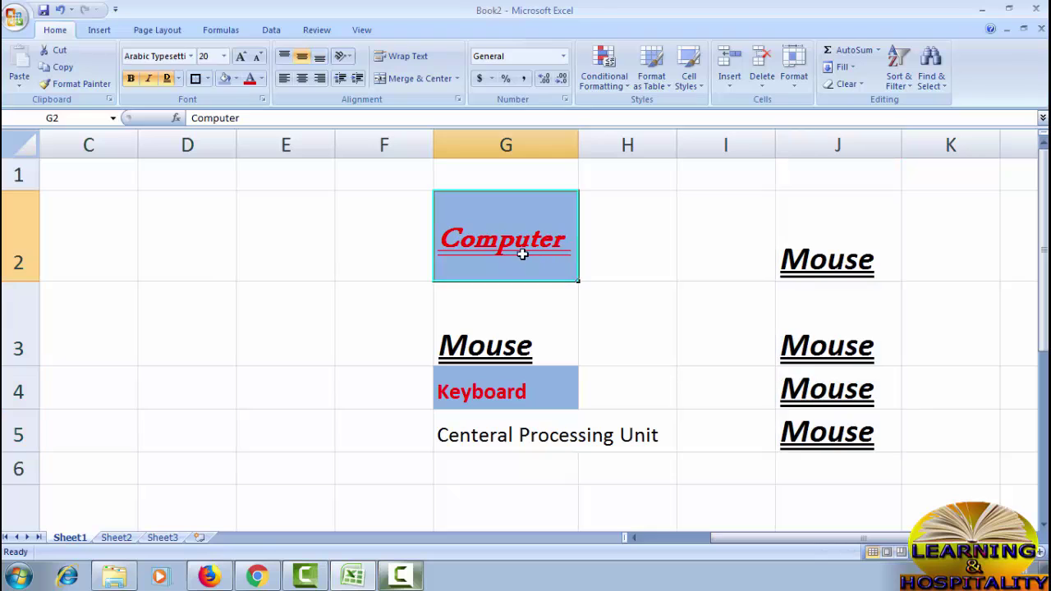
Format-paint G2's red italic, blue-filled, red-boxed style onto the Mouse cells J2:J5
click(76, 85)
mouse_move(835, 240)
mouse_down()
mouse_move(850, 337)
mouse_move(845, 430)
mouse_move(846, 420)
mouse_up()
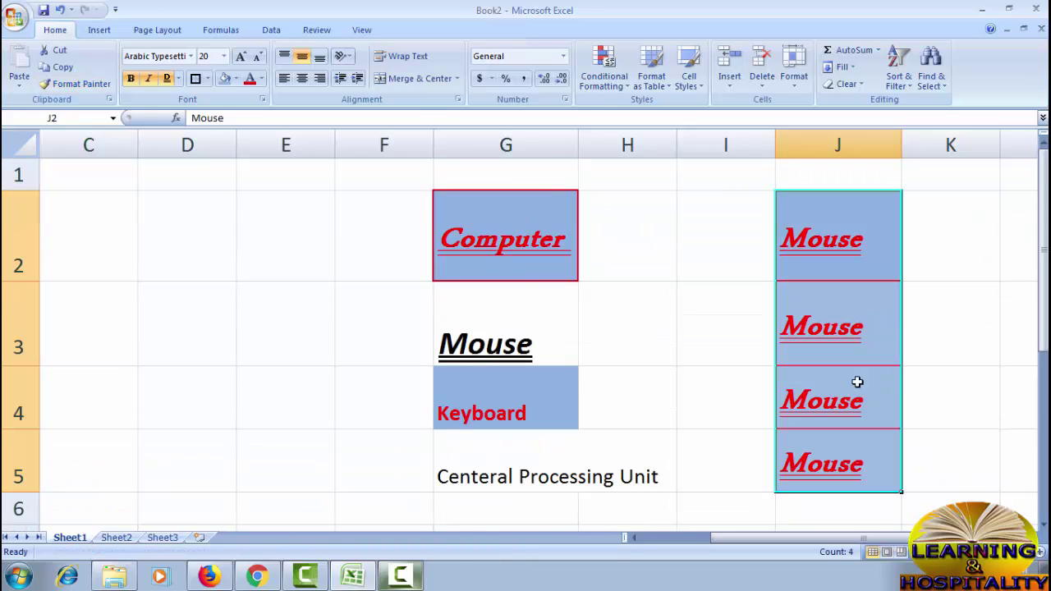
click(833, 275)
click(1004, 296)
click(870, 361)
click(847, 411)
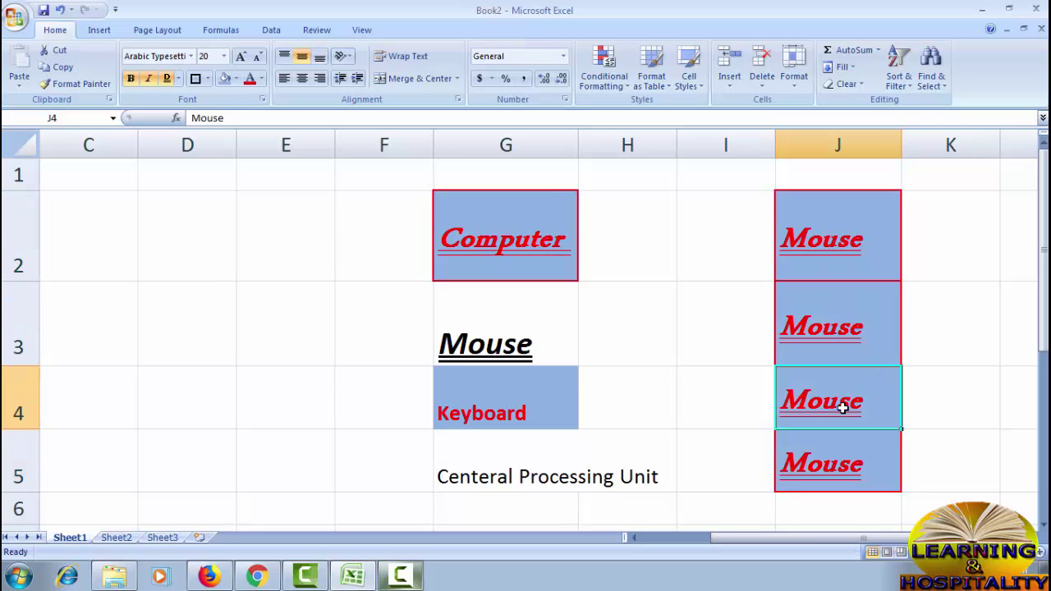
click(927, 400)
click(706, 319)
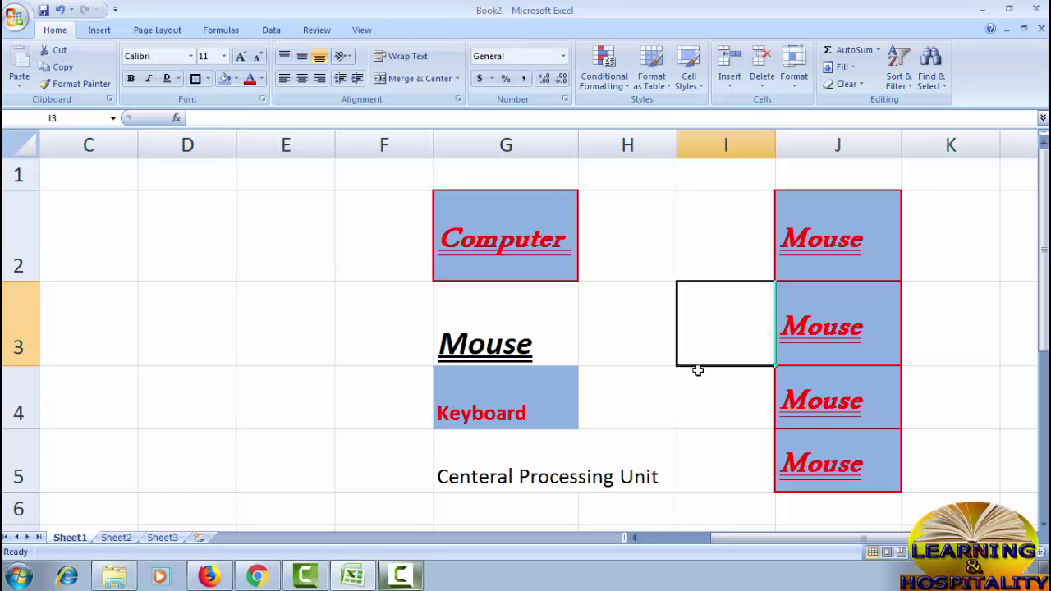
key(Left)
key(Left)
key(Left)
key(Left)
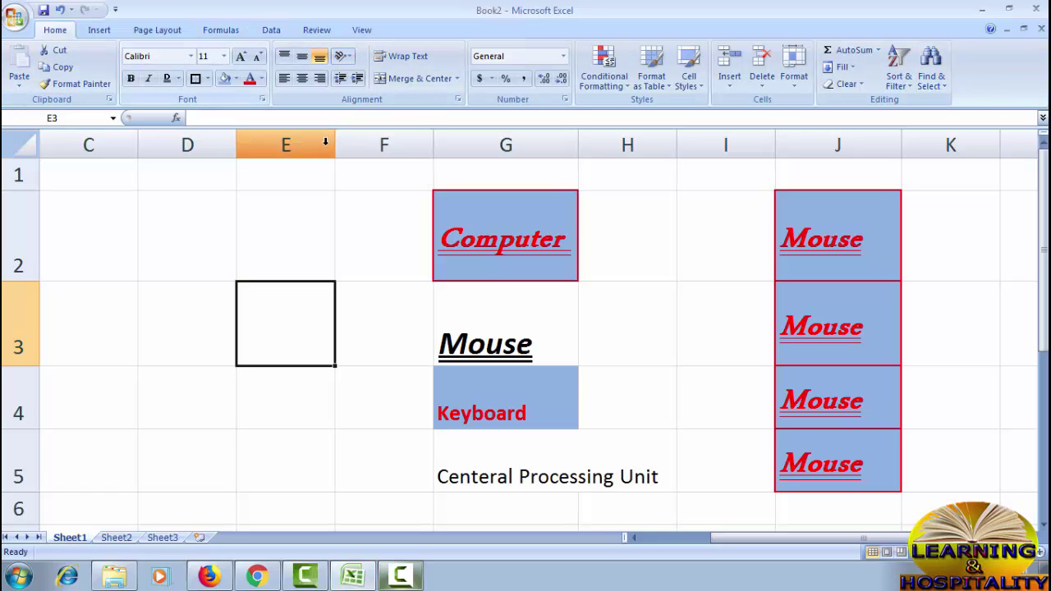
click(647, 310)
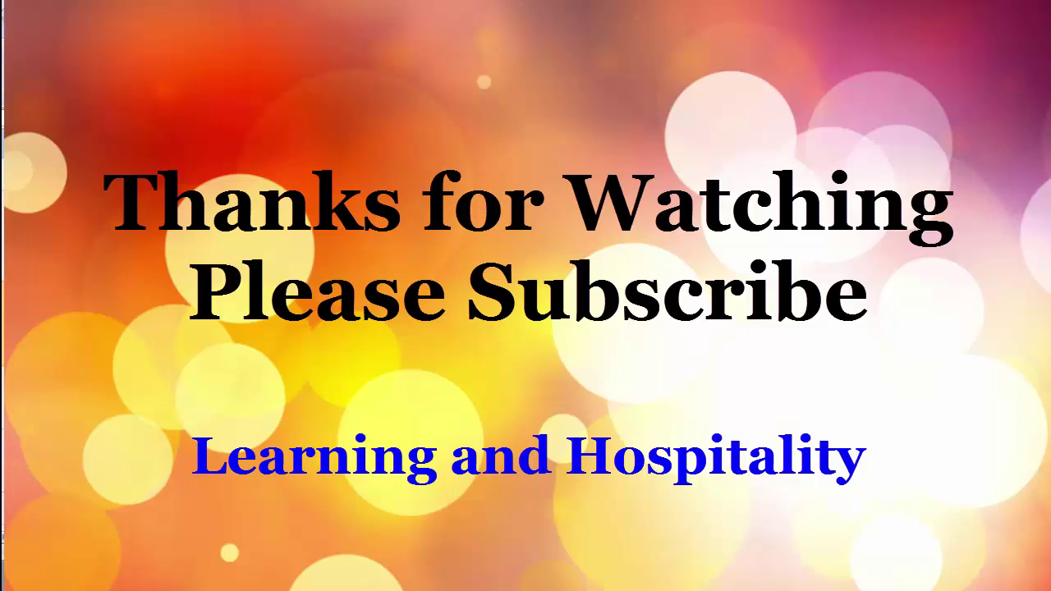